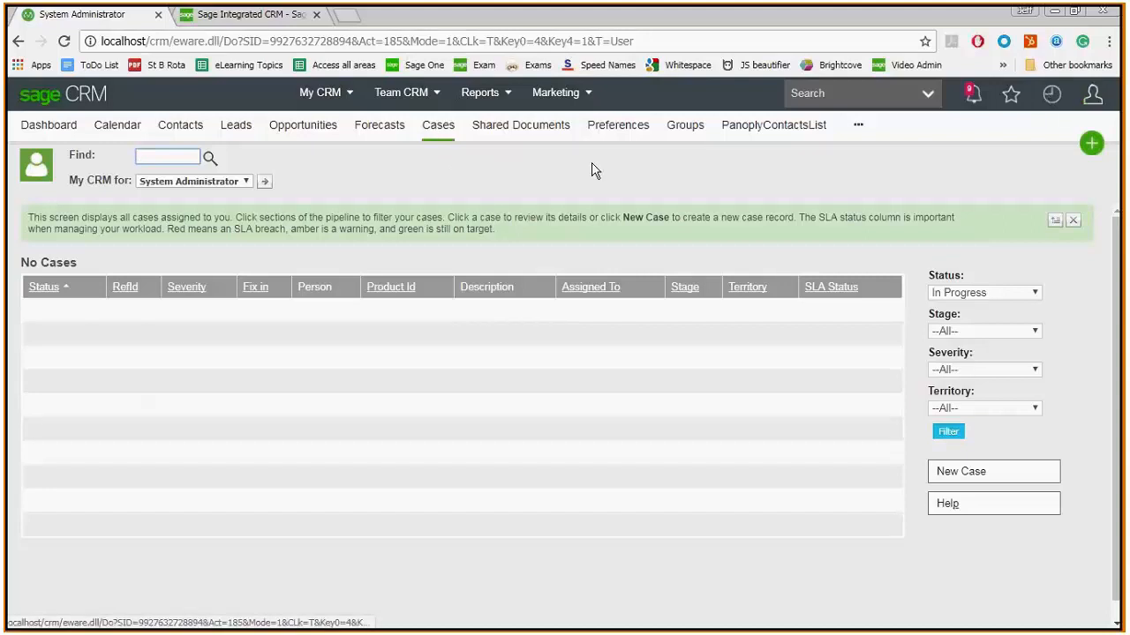
- Enable Inline Translation Mode in the Translations area of the Customisation administration
click(1092, 97)
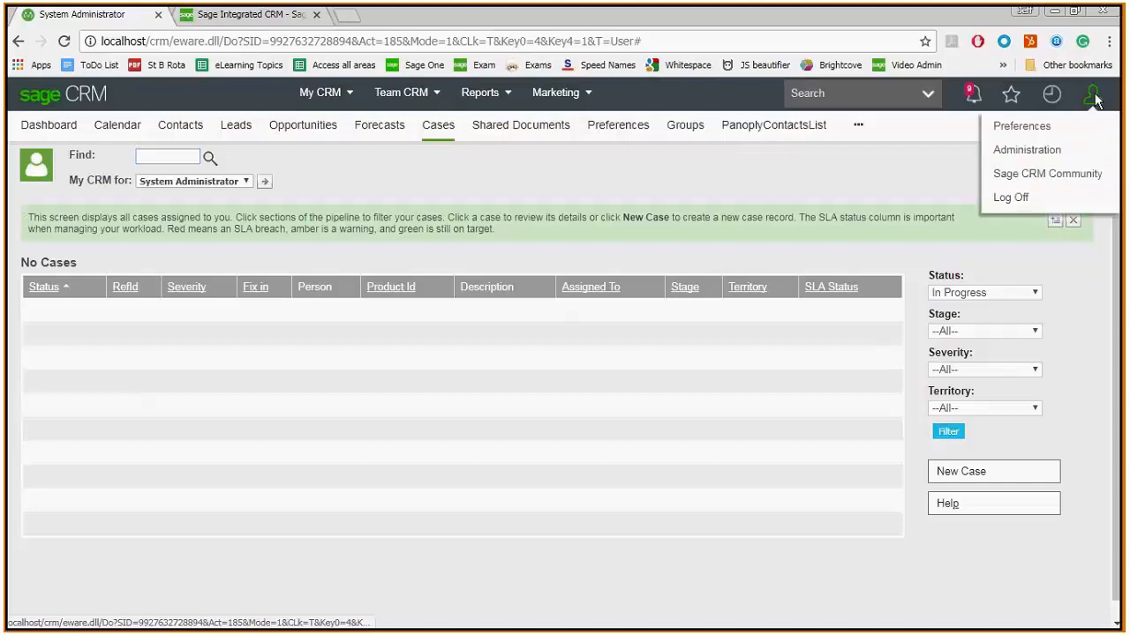
click(1027, 146)
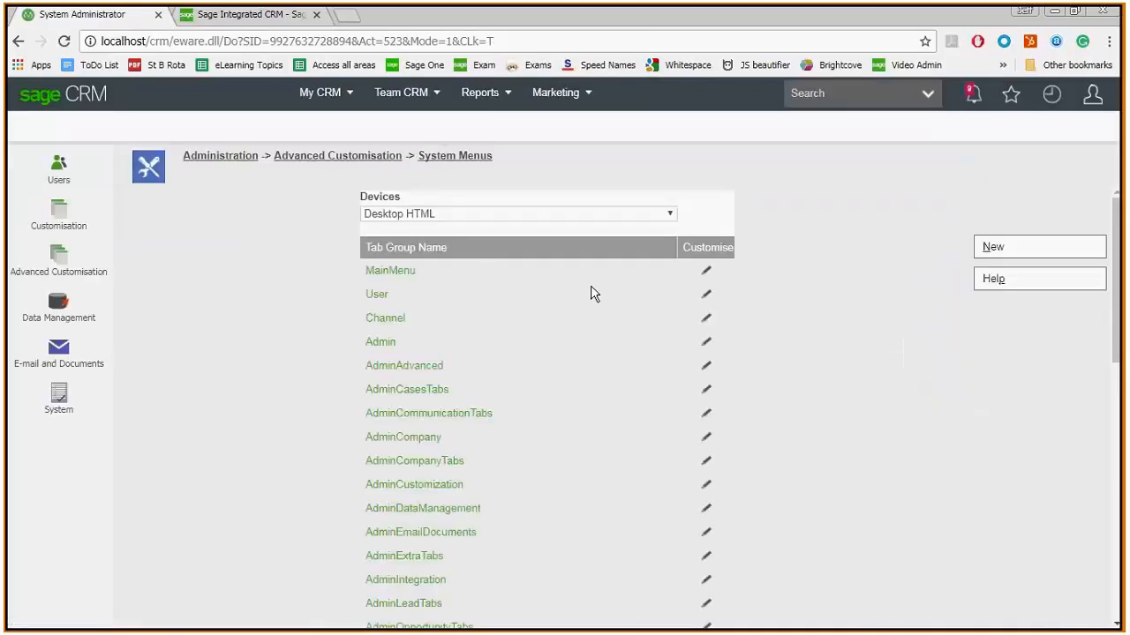
click(60, 219)
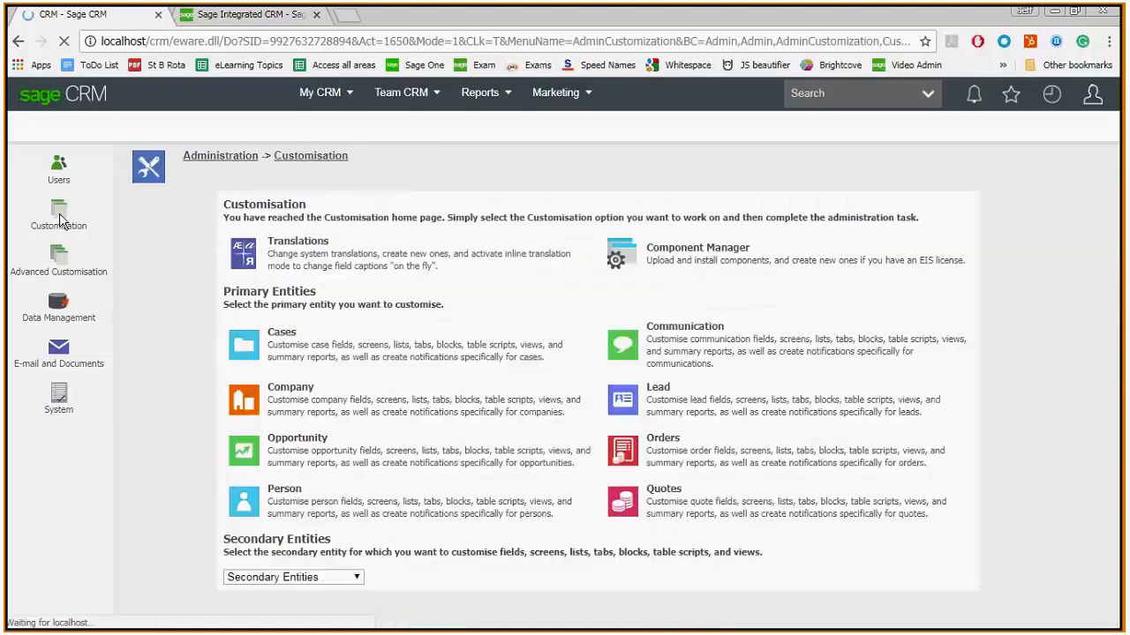
click(247, 258)
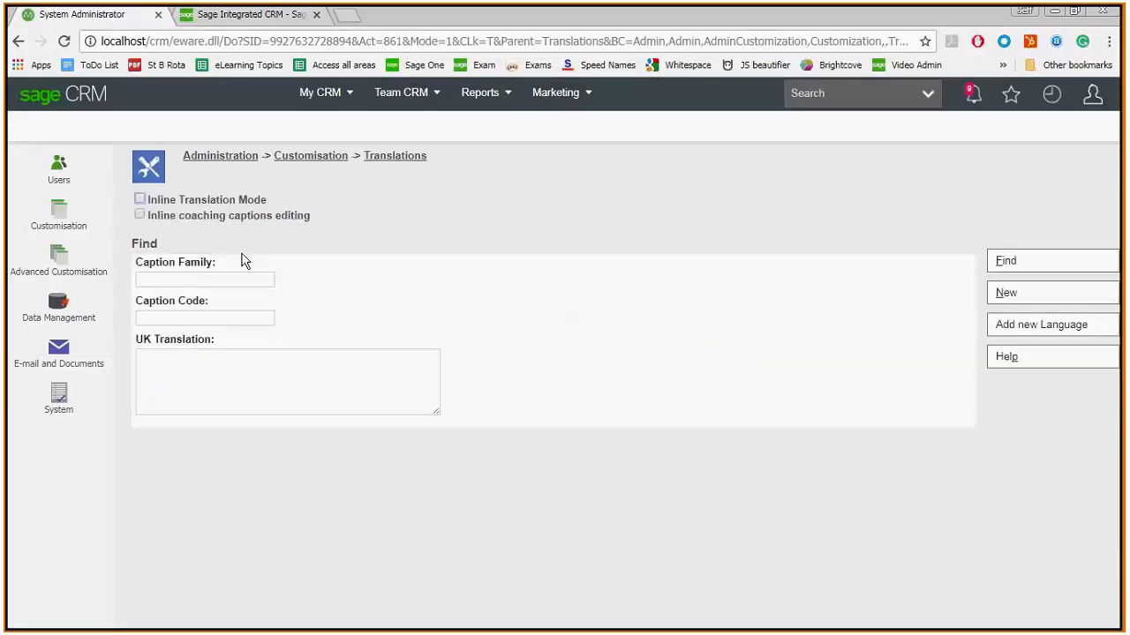
click(140, 200)
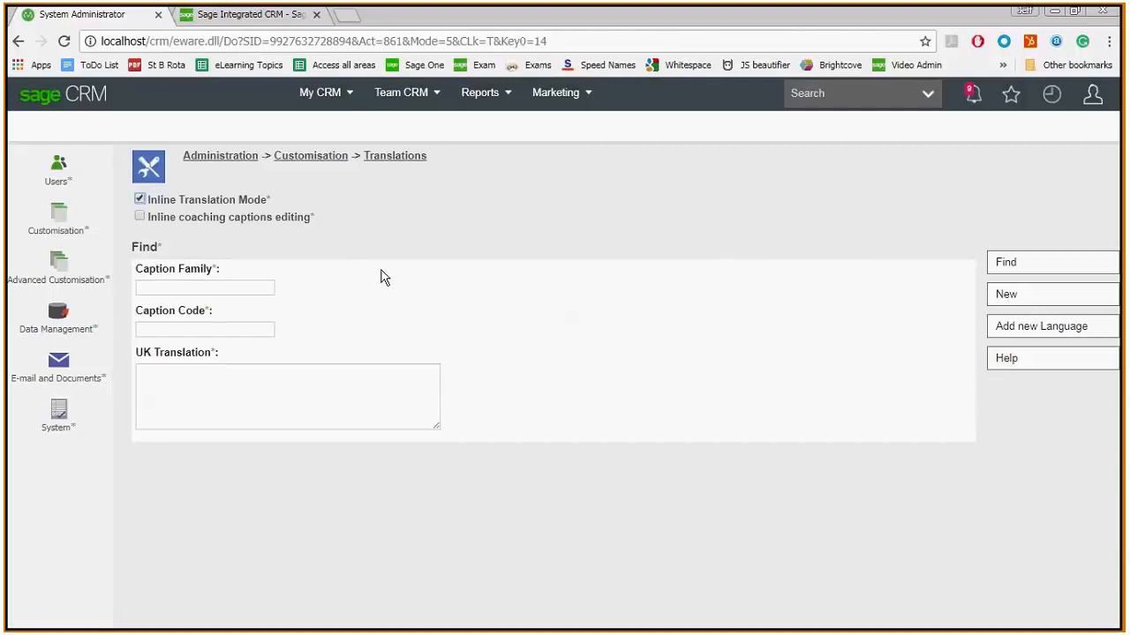
- Open the My CRM cases list and set the US translation of the Cases tab name to "Support Tickets"
mouse_move(333, 89)
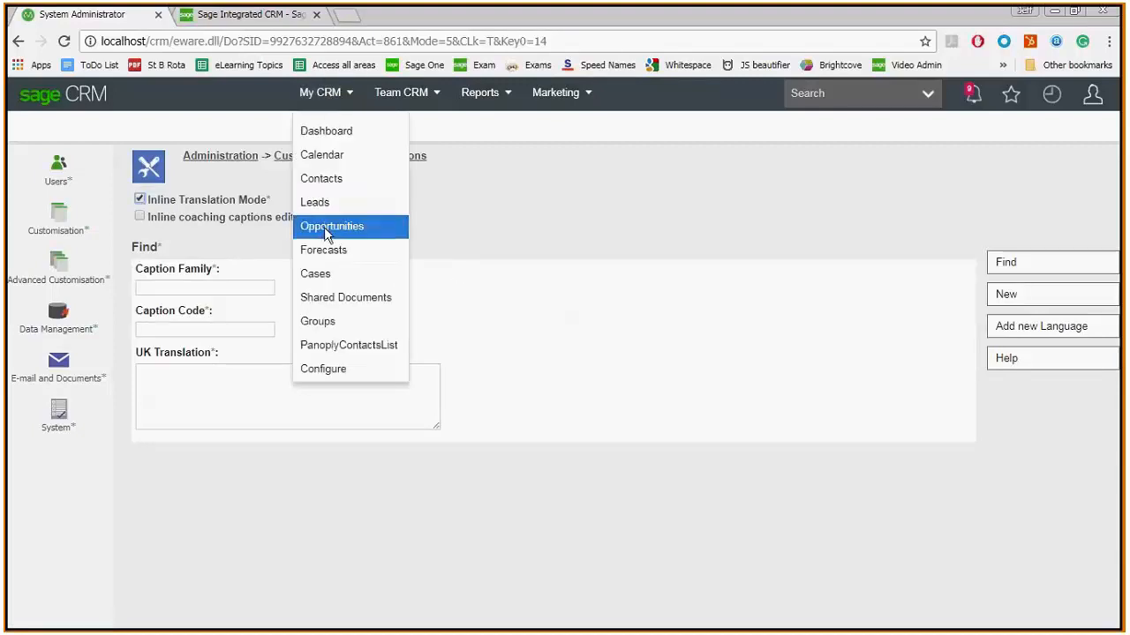
click(311, 276)
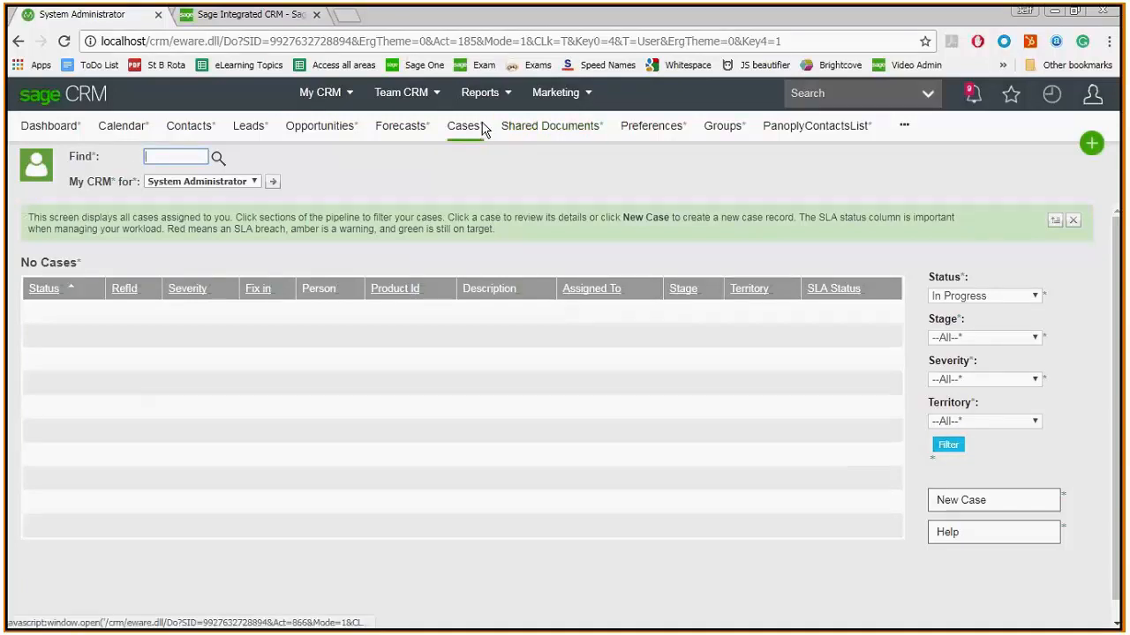
click(484, 129)
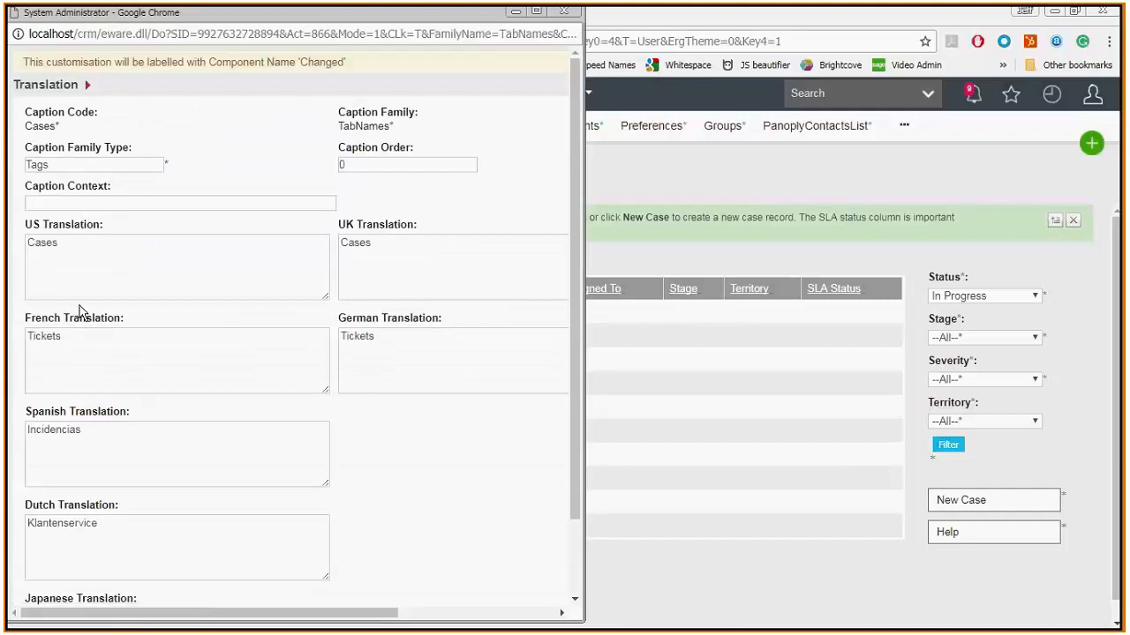
click(71, 244)
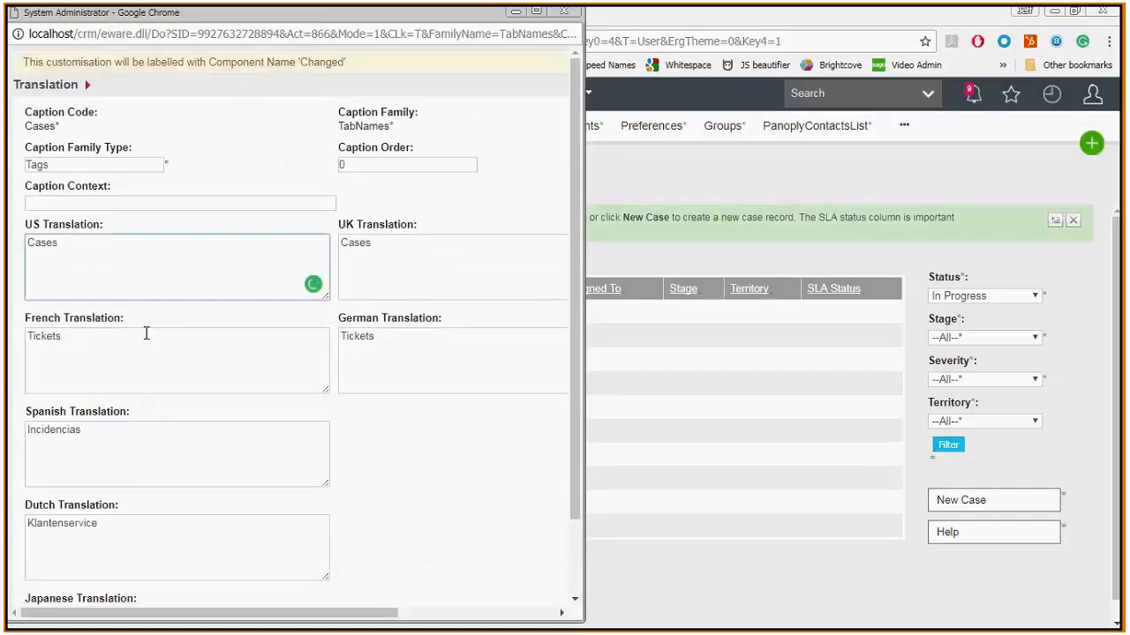
key(ctrl+a)
text(Support Tickets)
- Copy the new US tab name into the UK translation, replacing it with "Support Tickets"
key(ctrl+shift+Left)
key(ctrl+shift+Left)
key(ctrl+c)
key(Tab)
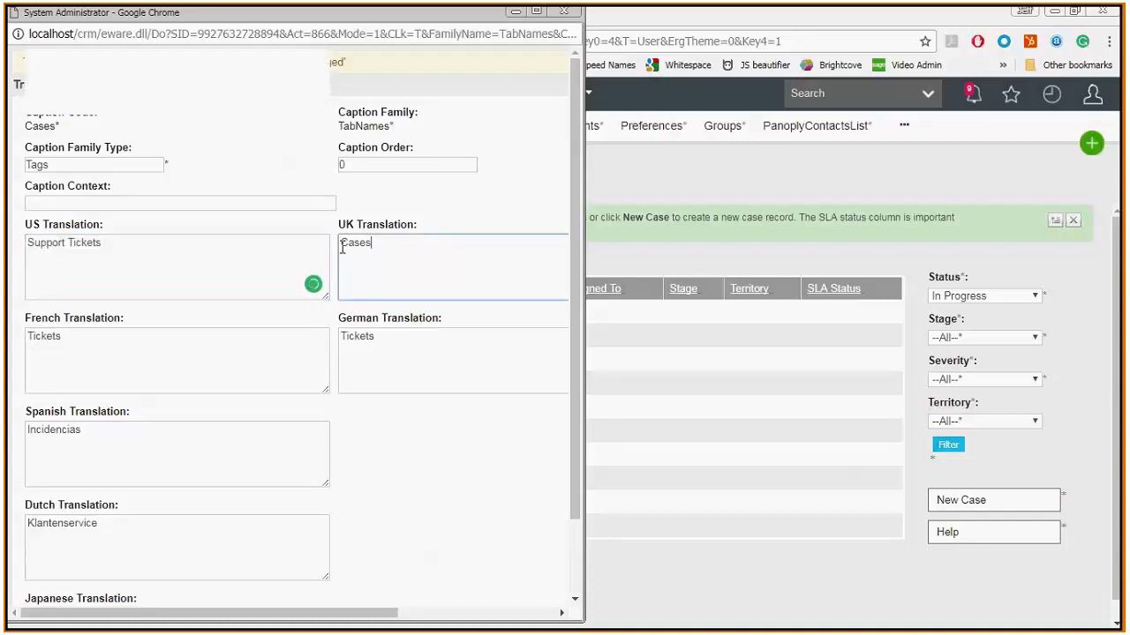
key(ctrl+v)
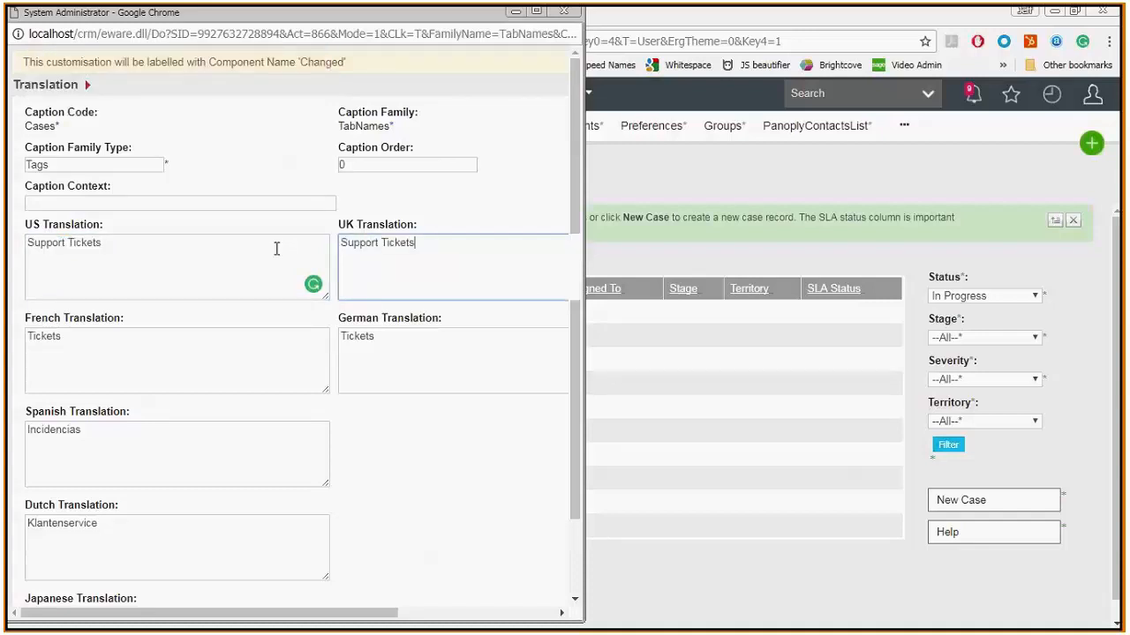
- Save the tab name translations and reload the My CRM cases list
click(277, 247)
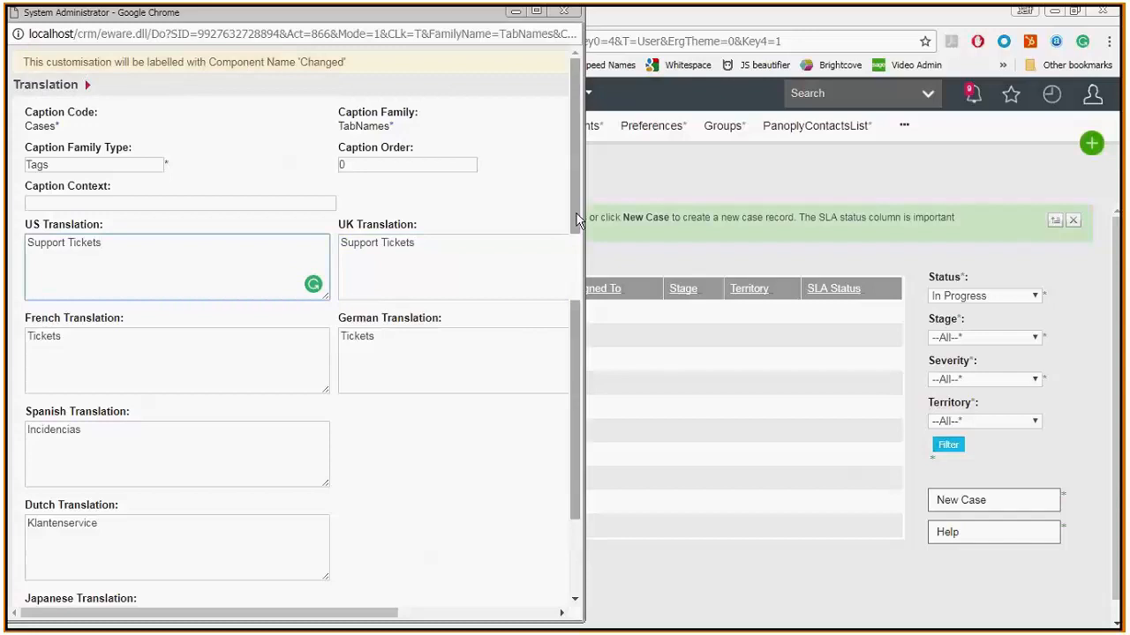
scroll(567, 347, down, 1)
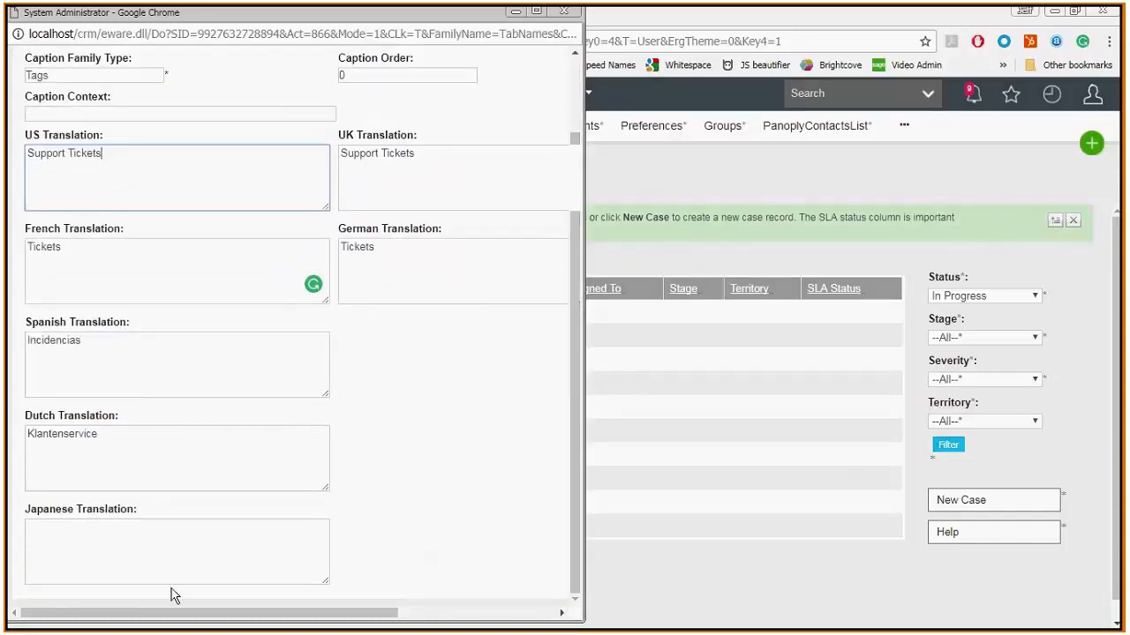
drag(151, 610, 308, 616)
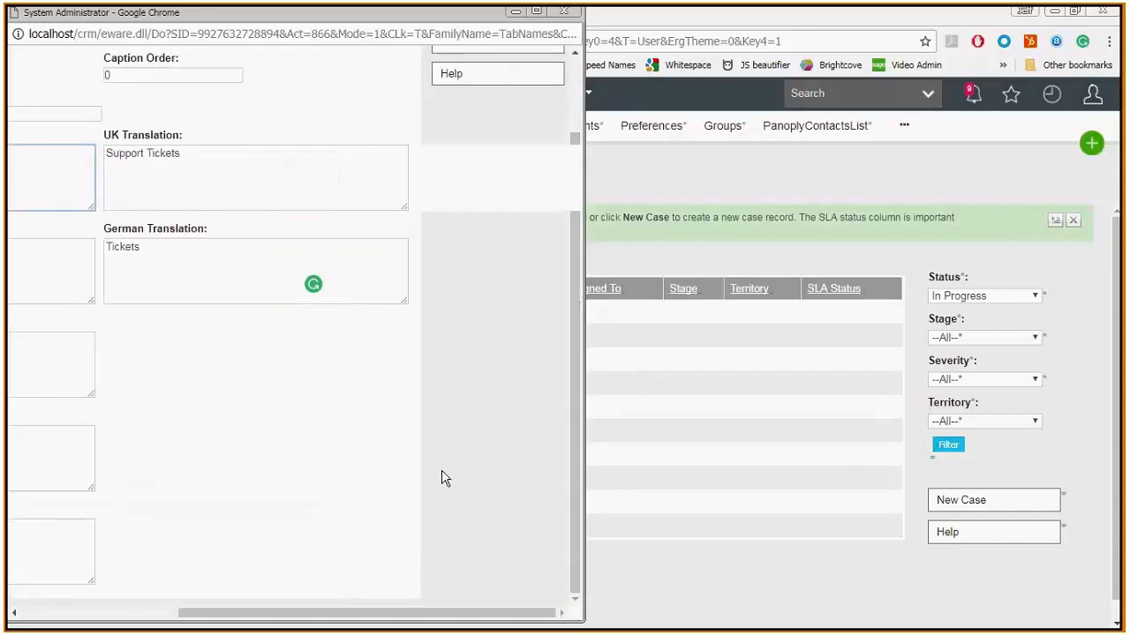
scroll(574, 285, up, 1)
click(450, 69)
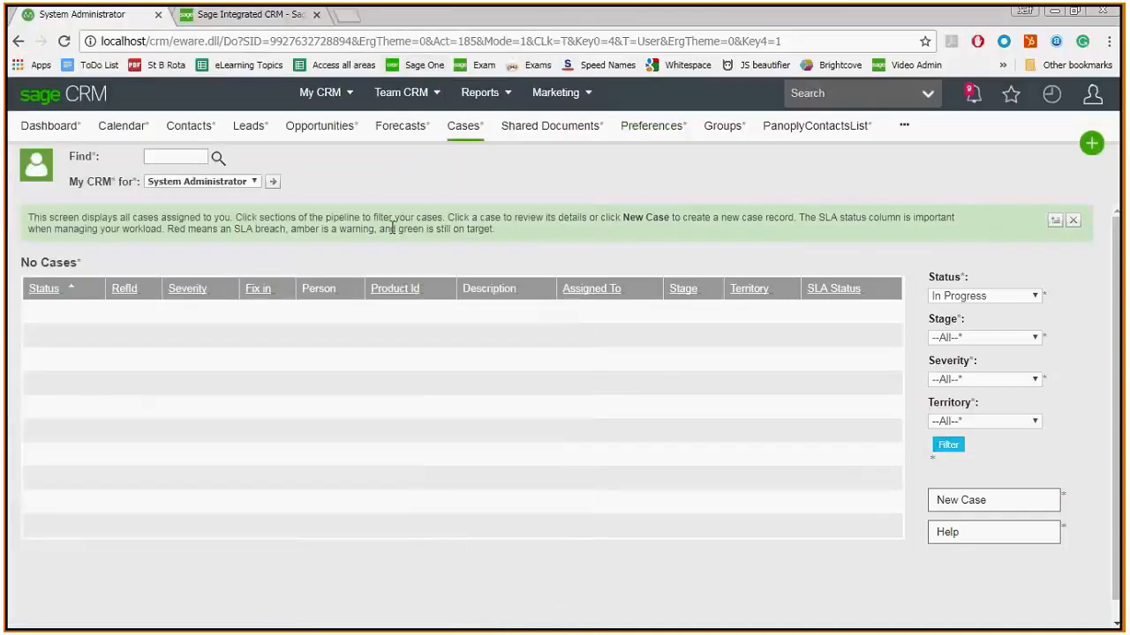
click(321, 93)
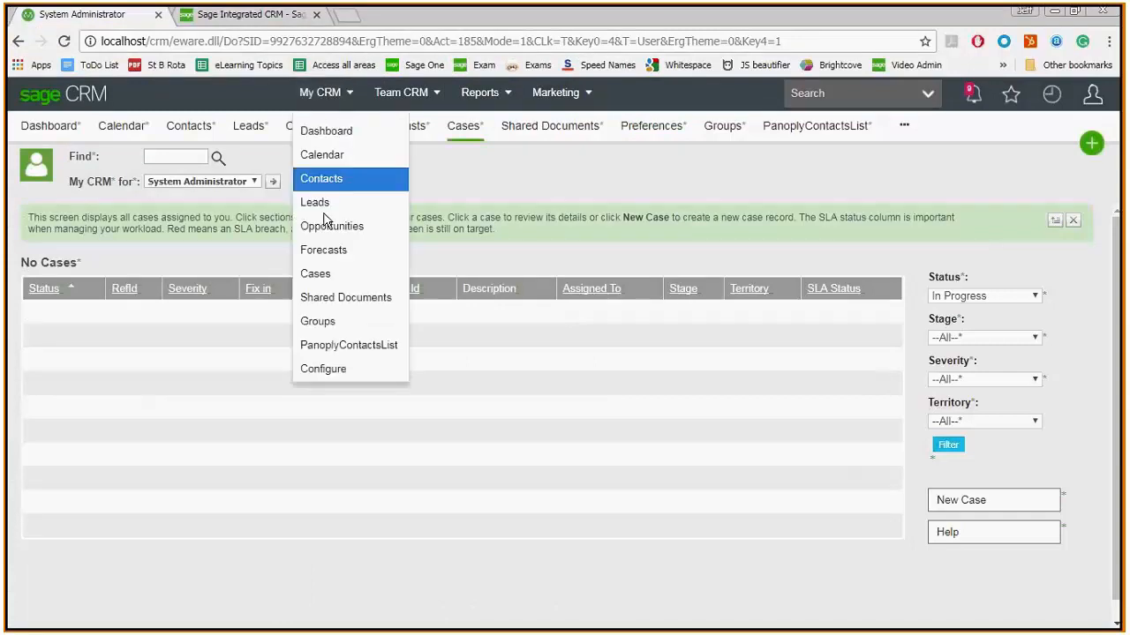
click(317, 273)
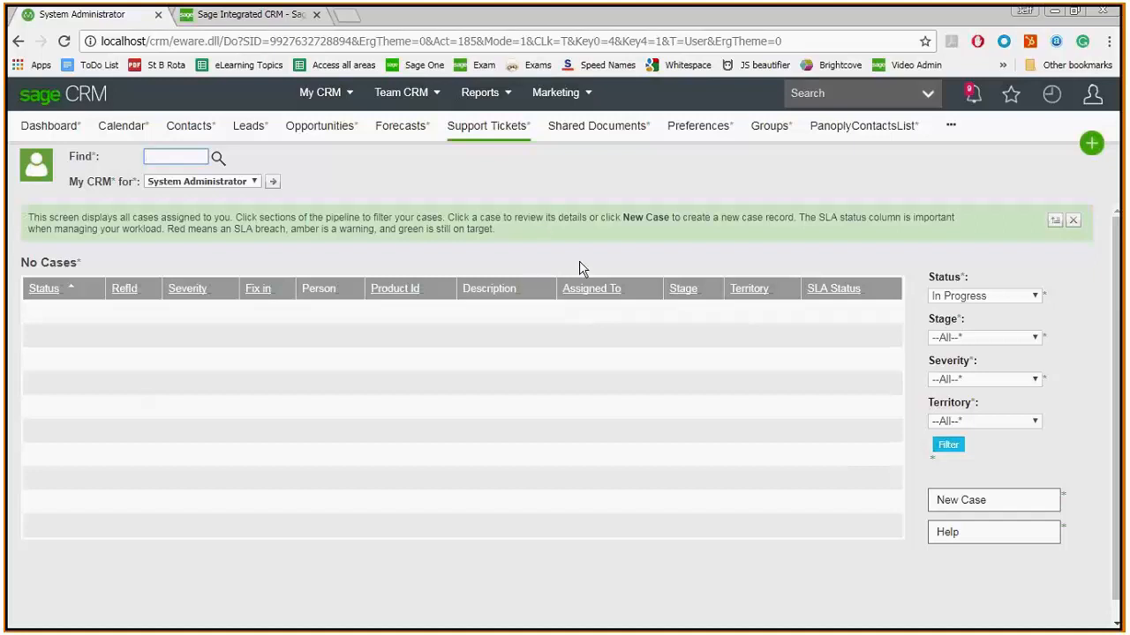
- Open the recent case "Incorrect rate for francs" and set the US translation of its Case label to "Support Ticket"
click(1054, 97)
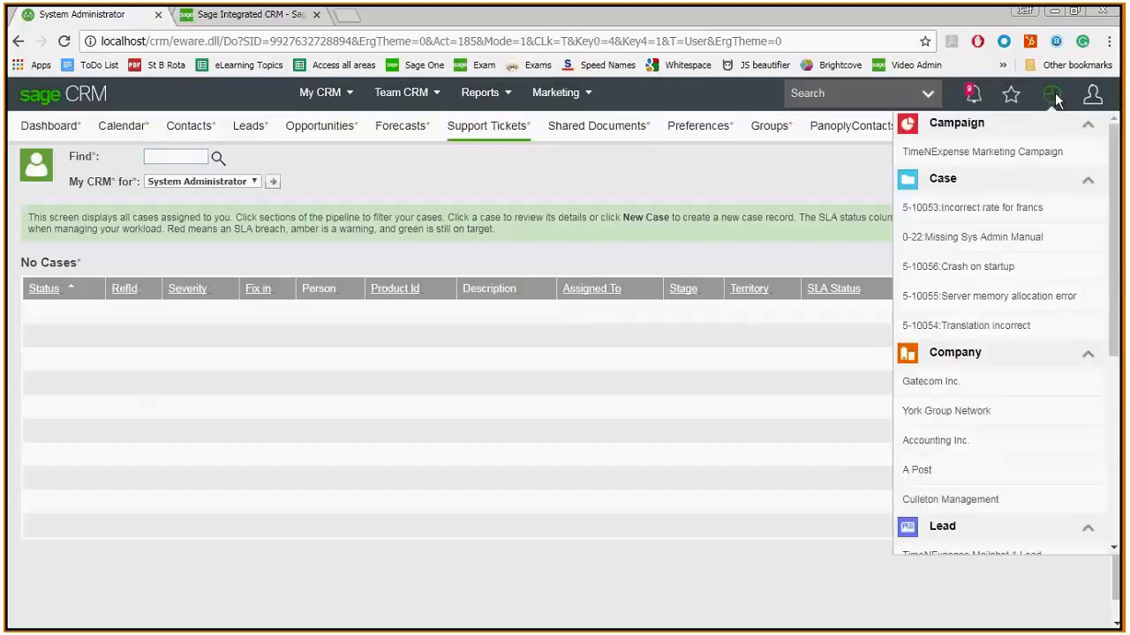
click(940, 216)
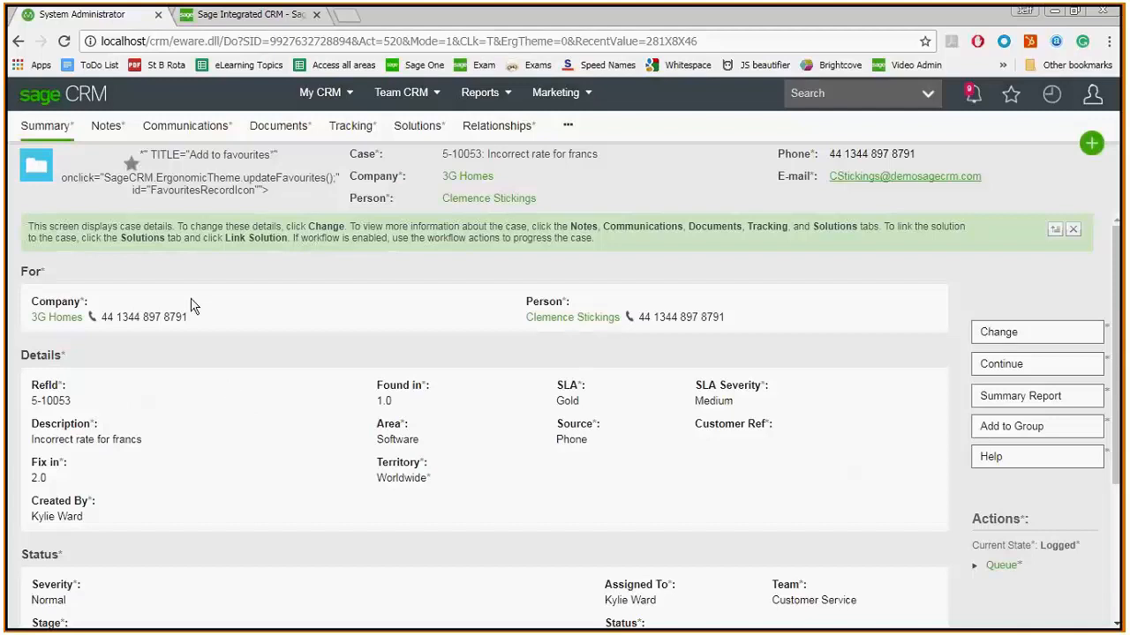
click(377, 155)
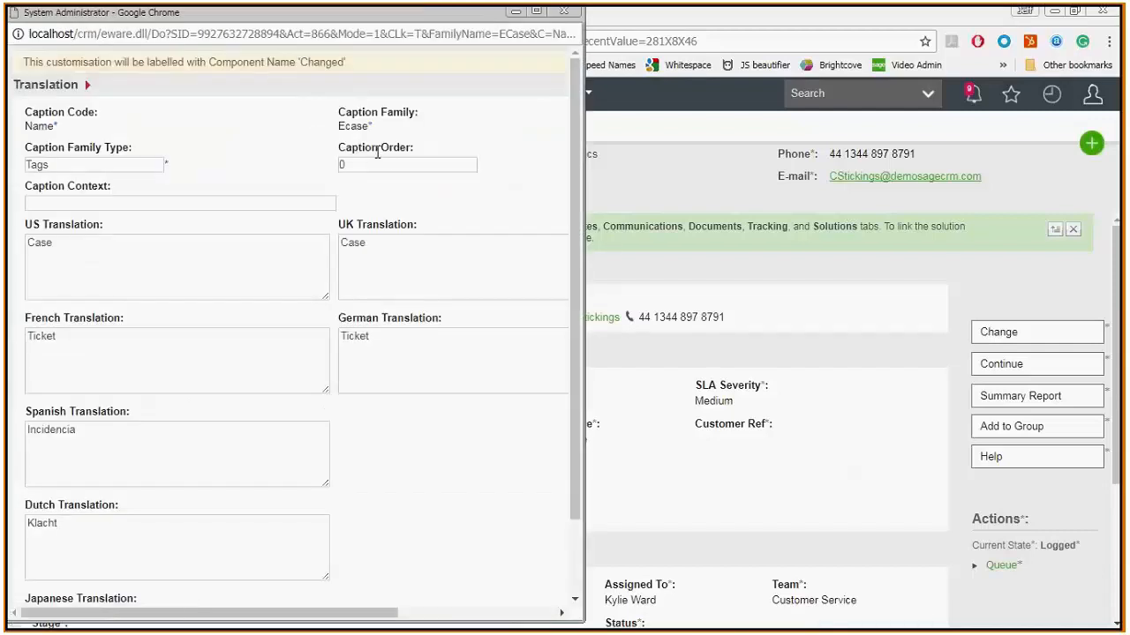
double_click(58, 243)
text(S)
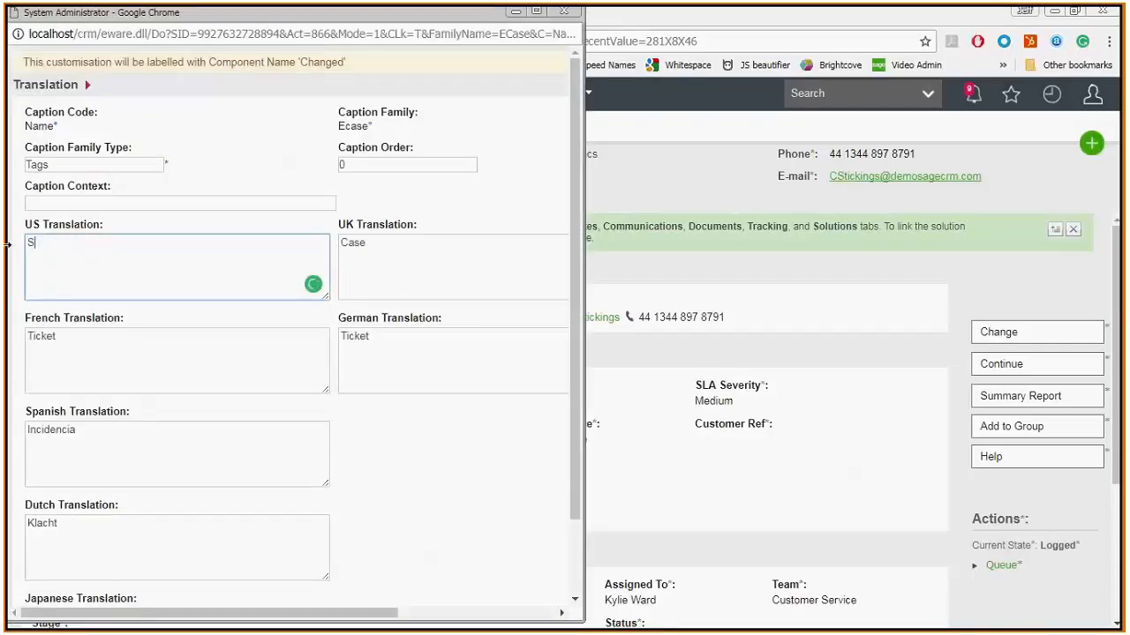
text(upport Ticket)
- Copy "Support Ticket" into the UK translation of the Case label and save the translation
key(ctrl+a)
key(ctrl+c)
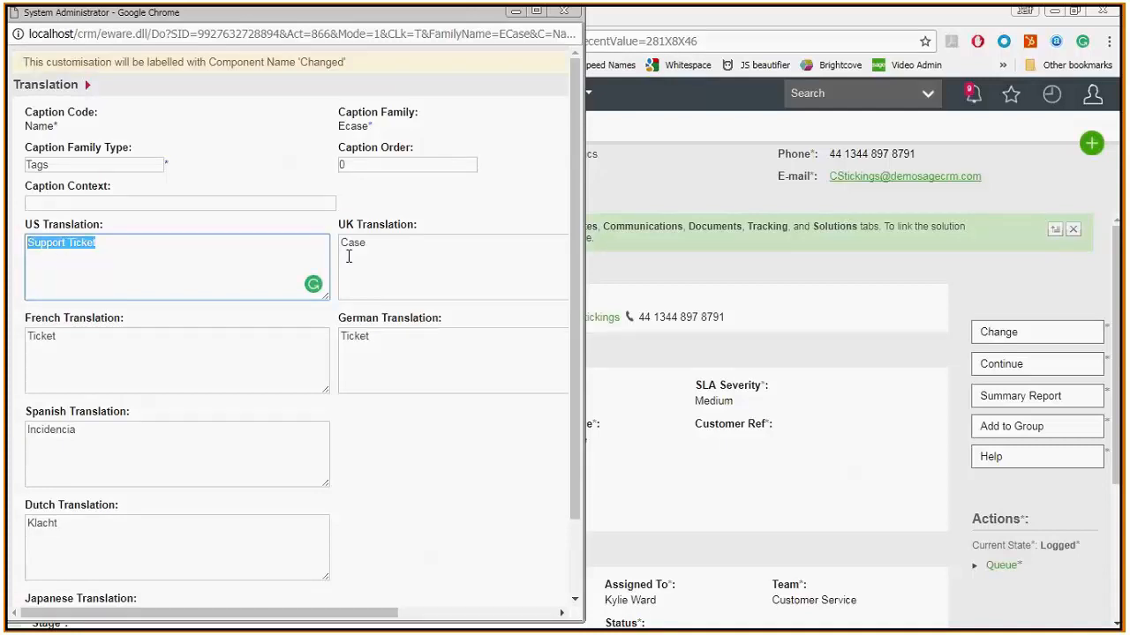
drag(396, 249, 262, 247)
key(ctrl+v)
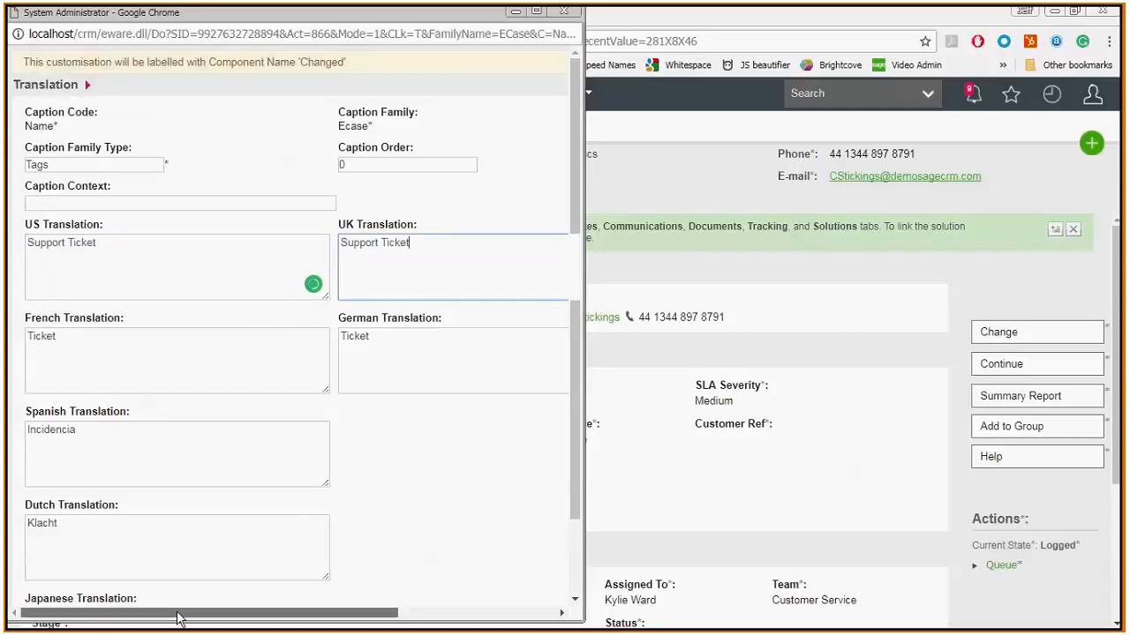
drag(177, 617, 335, 618)
click(449, 69)
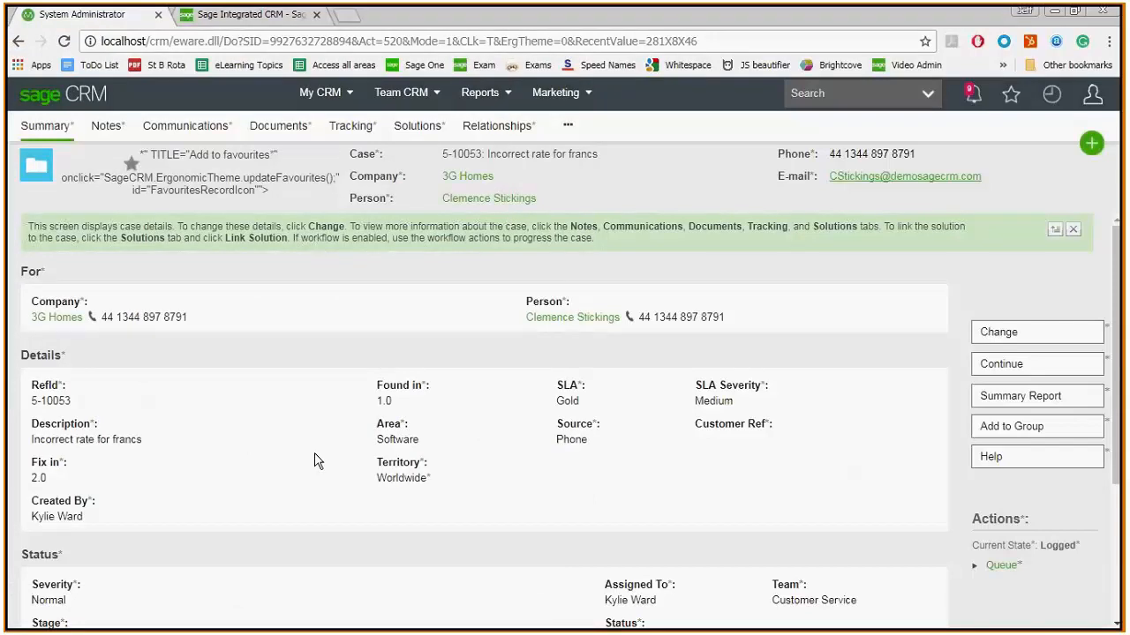
- Return to the Translations page in Administration and disable Inline Translation Mode
click(1095, 98)
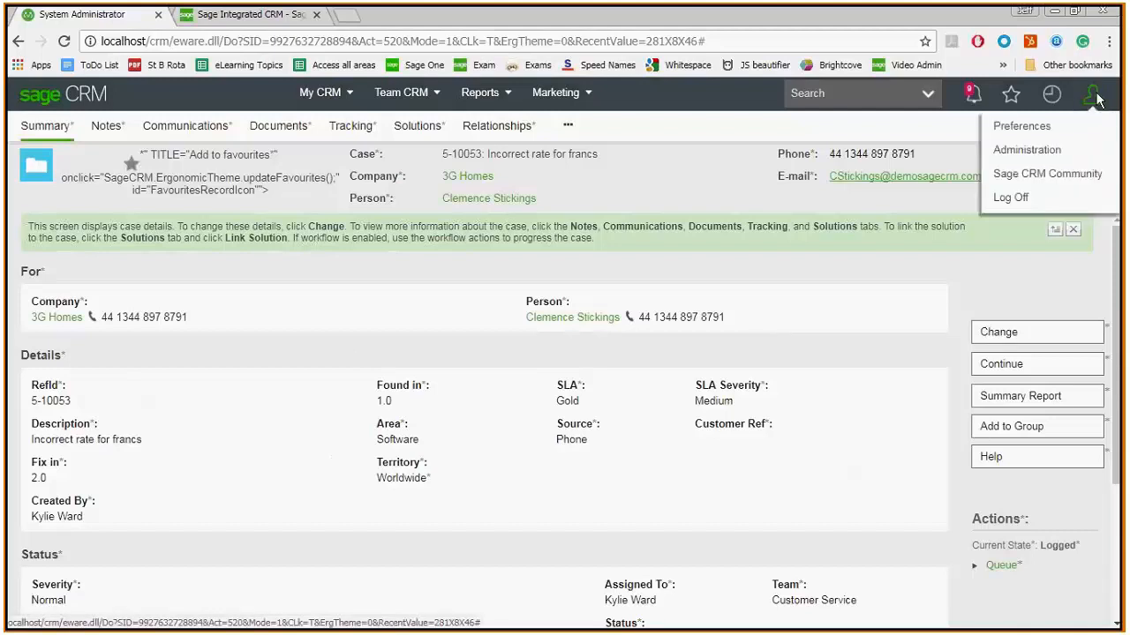
click(1013, 154)
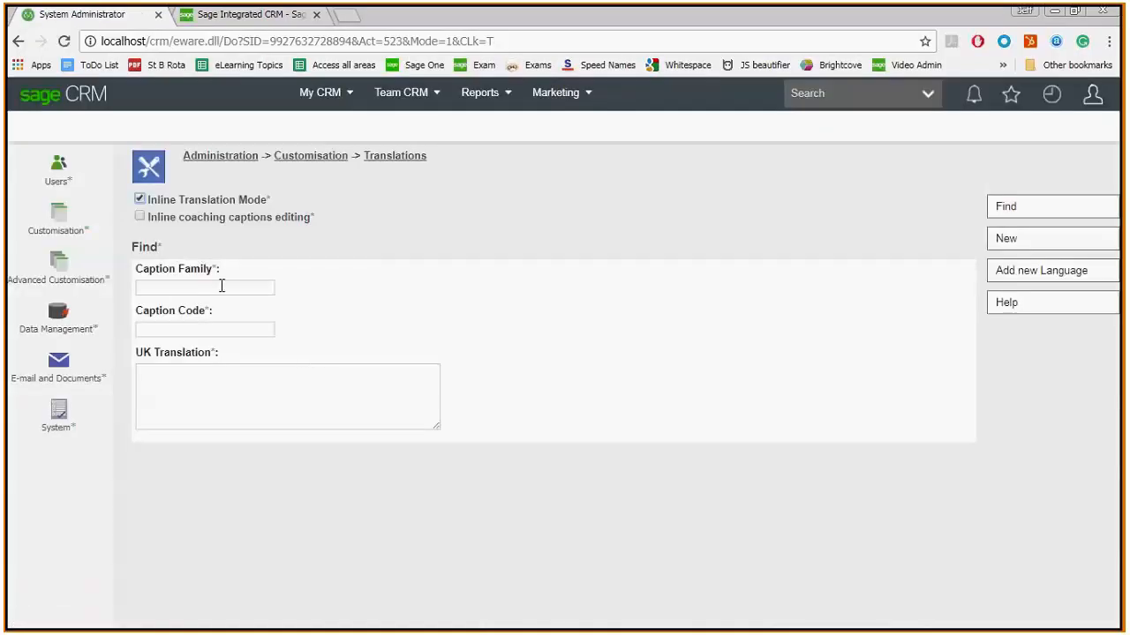
click(140, 200)
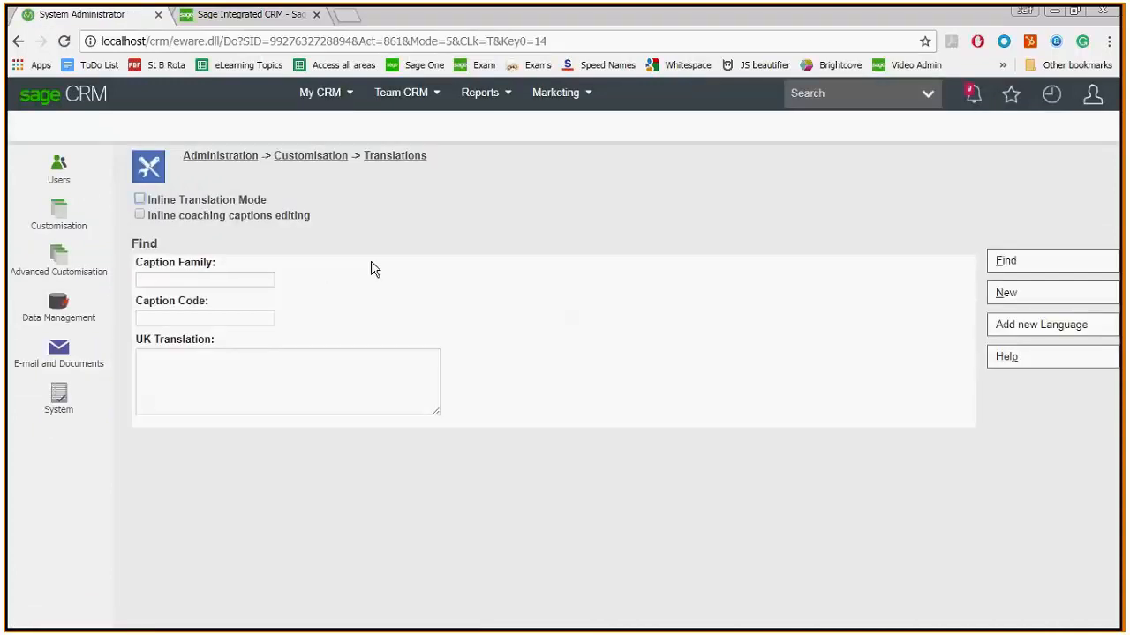
- Open the field customisation list for the Support Tickets primary entity
mouse_move(381, 104)
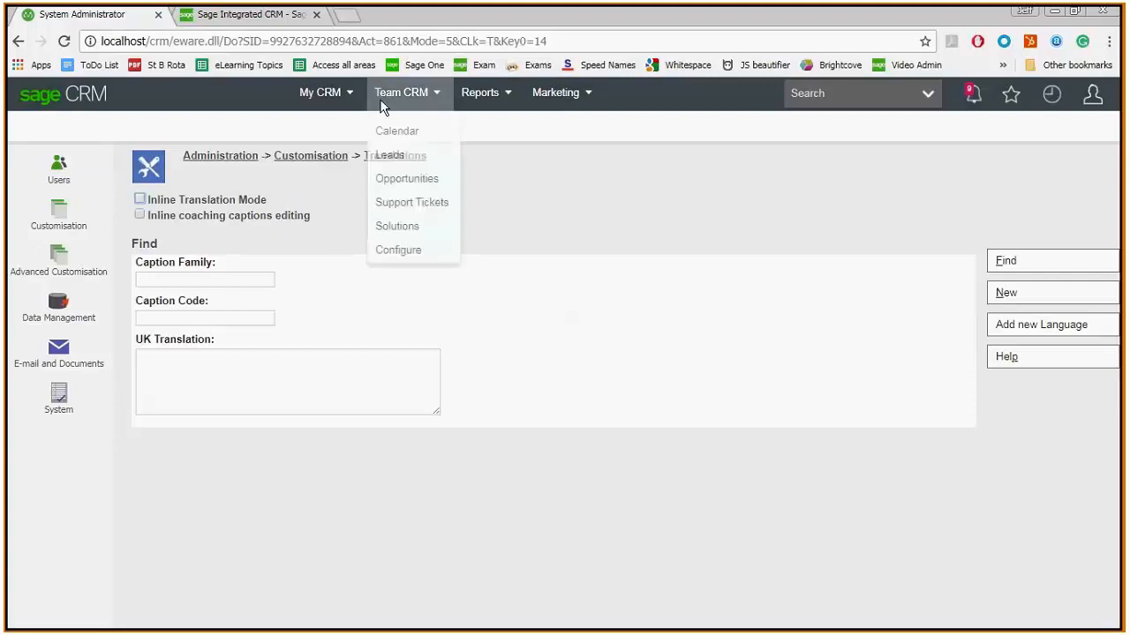
click(307, 159)
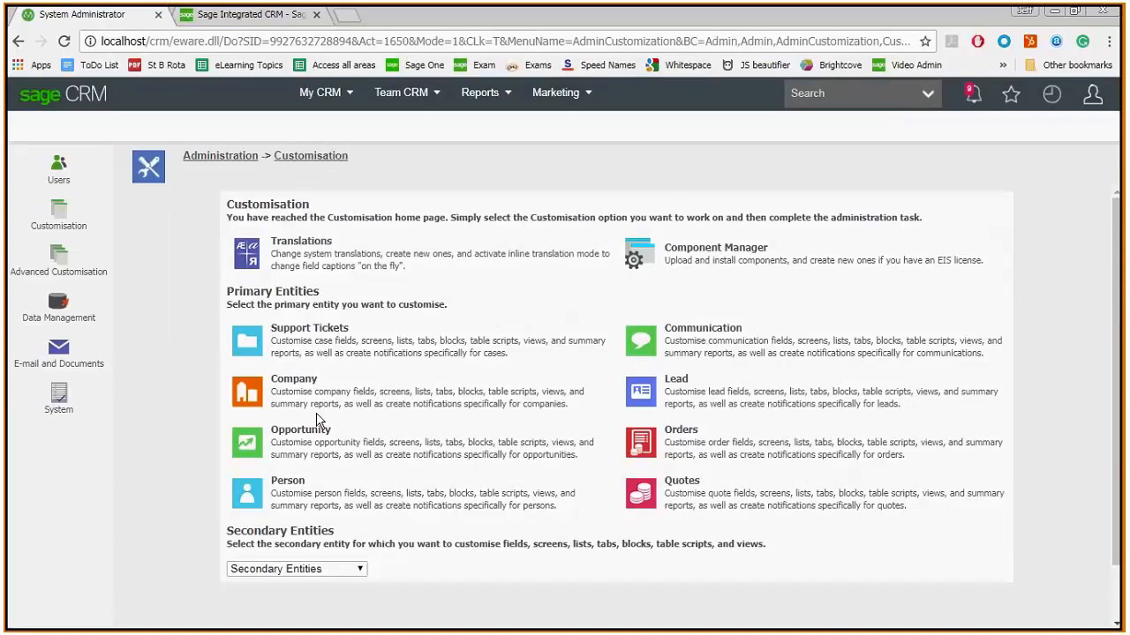
click(247, 357)
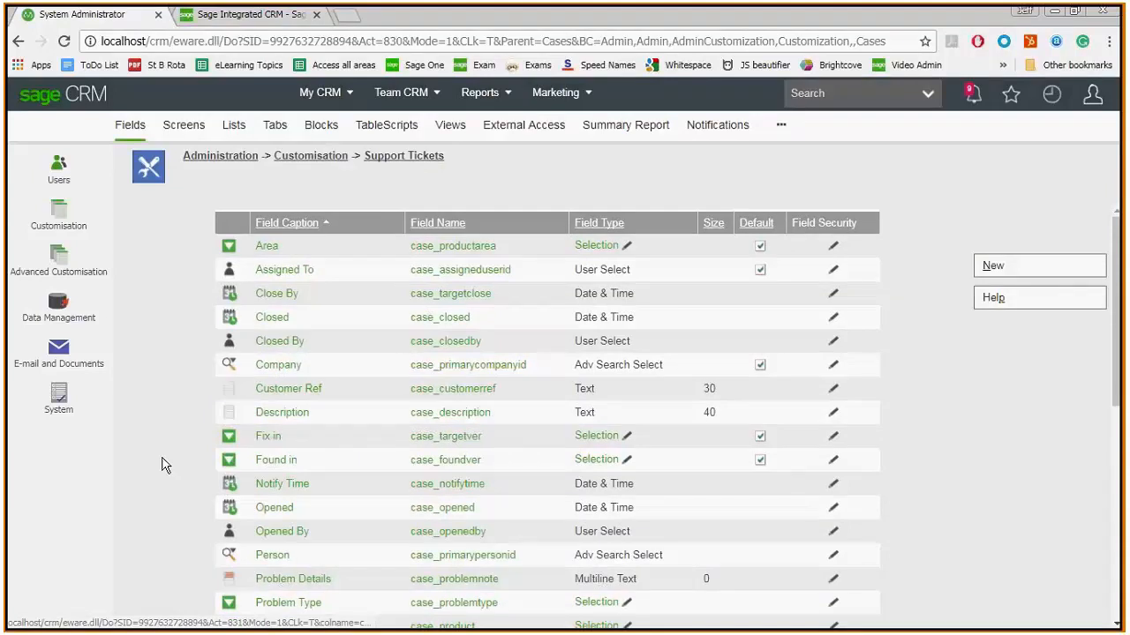
- Change the Description field's caption to "Issue Summary", save it, and reopen the recent case "Incorrect rate for francs"
drag(1118, 302, 1123, 349)
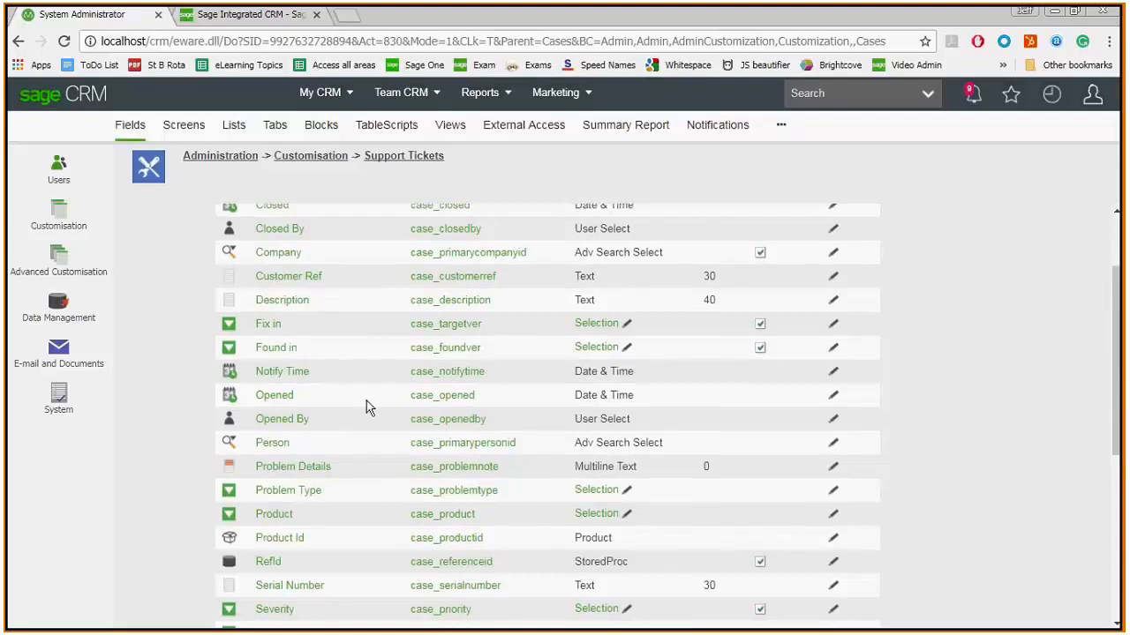
click(266, 304)
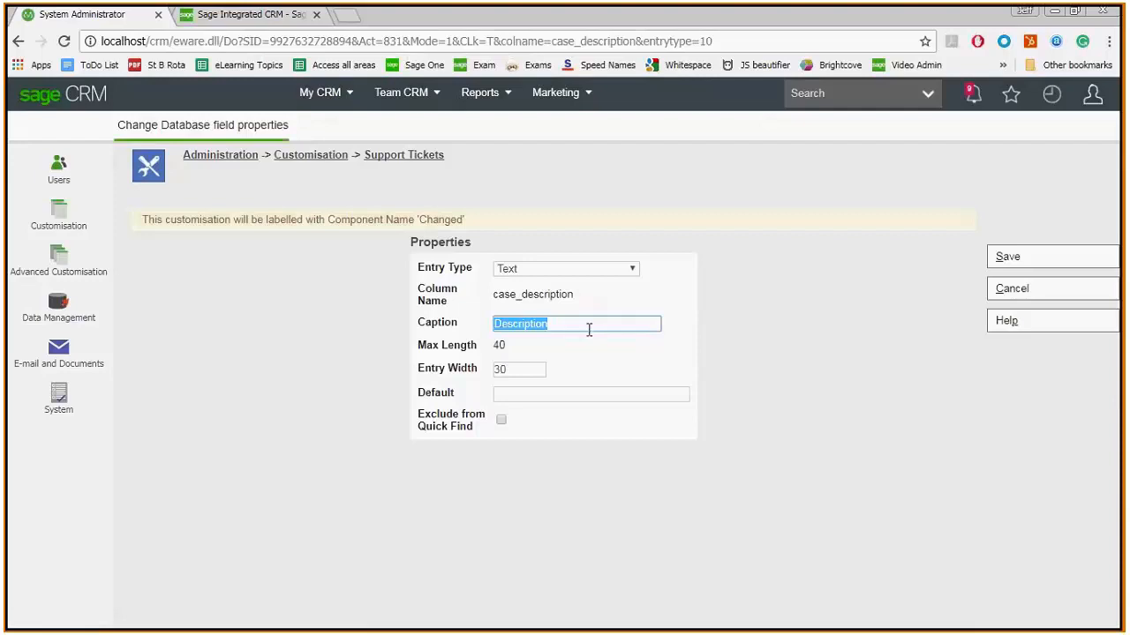
text(Issue Summary)
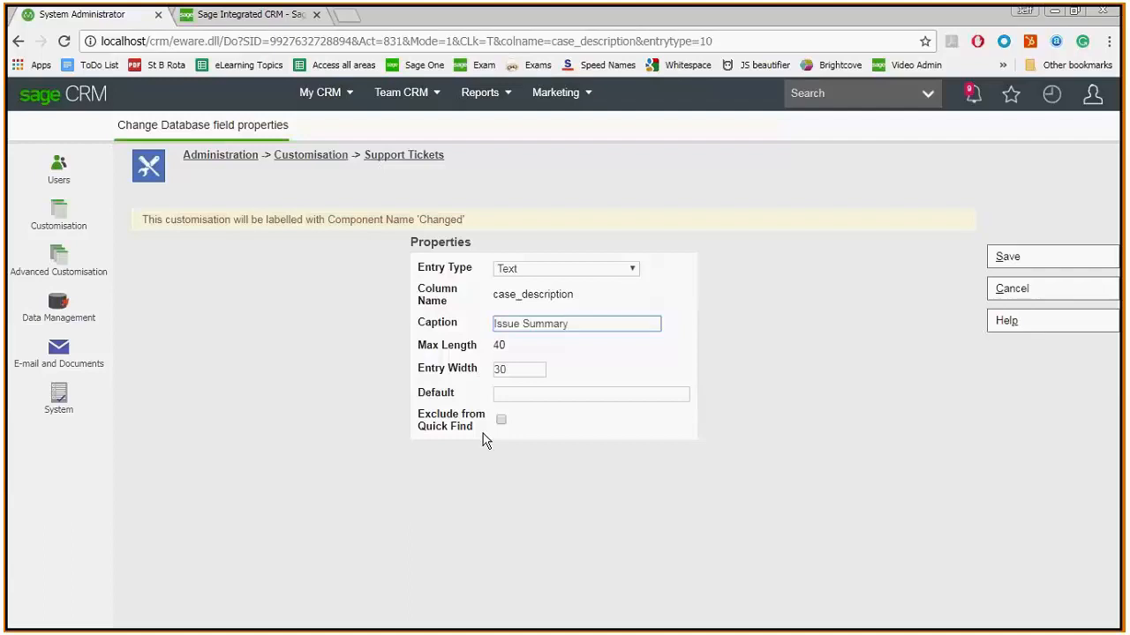
click(1021, 259)
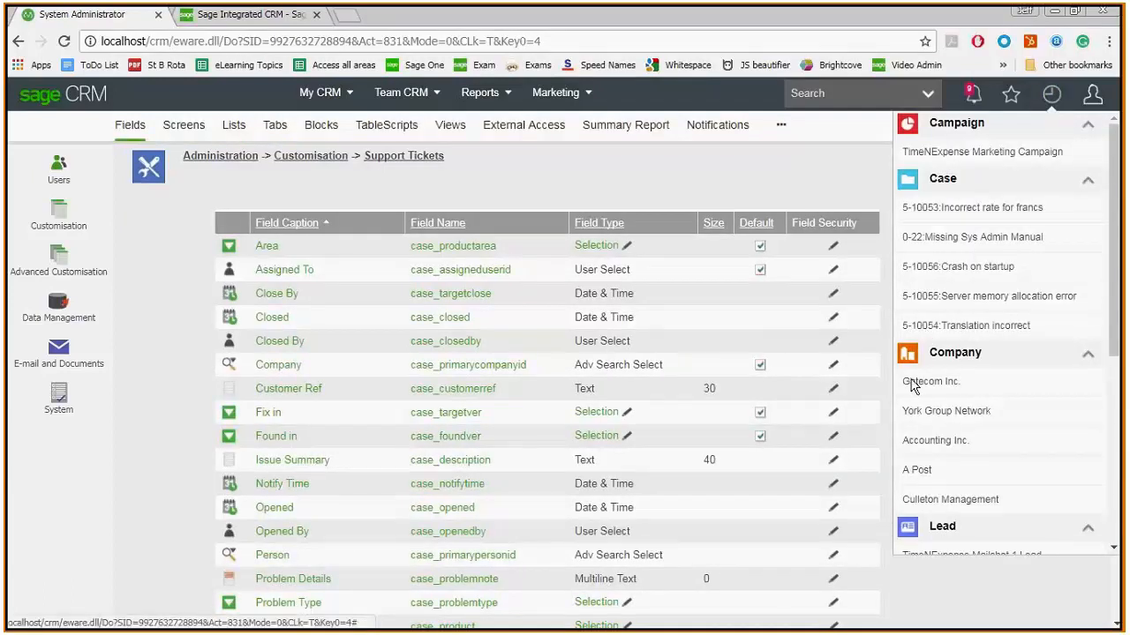
click(960, 208)
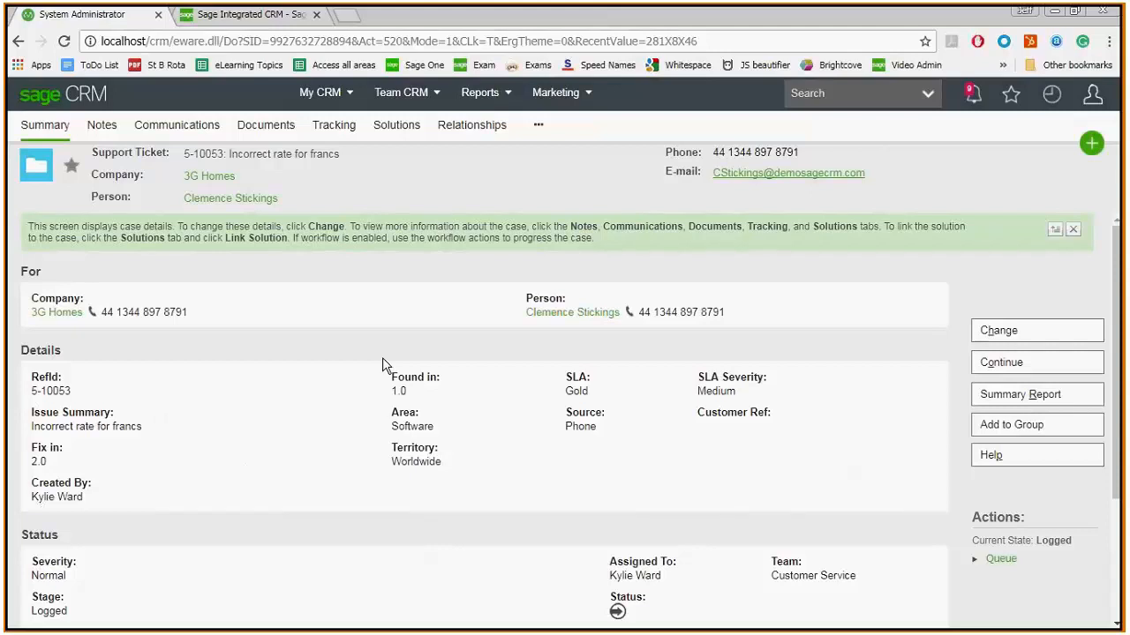
- Return to the Support Tickets field customisation in Administration and open the lookup selections of the Fix in field
click(1095, 97)
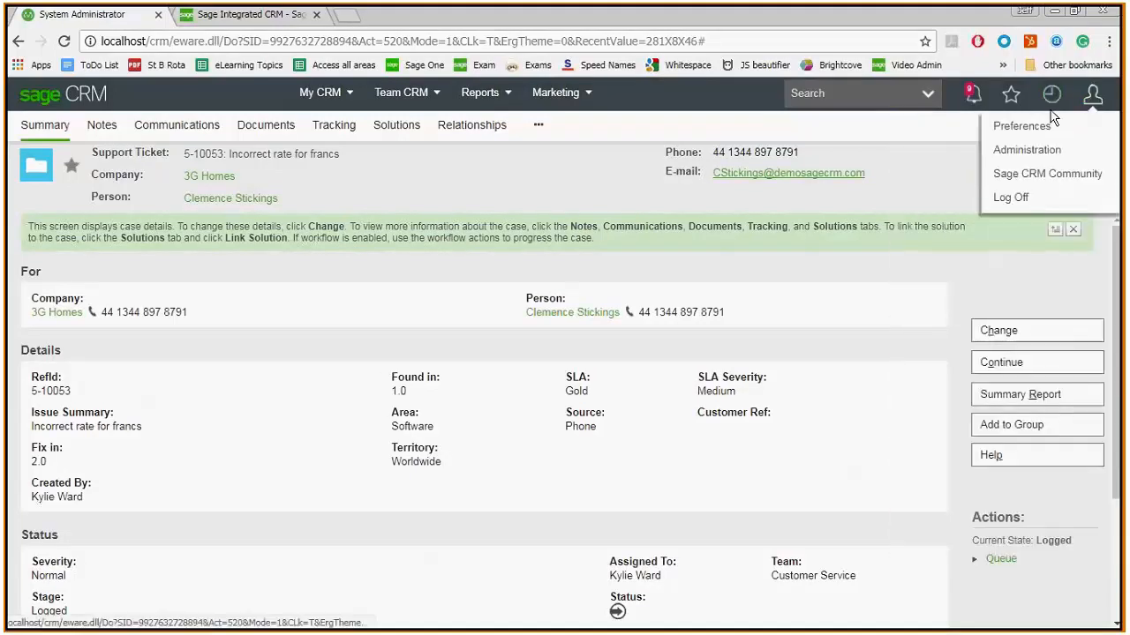
click(1028, 152)
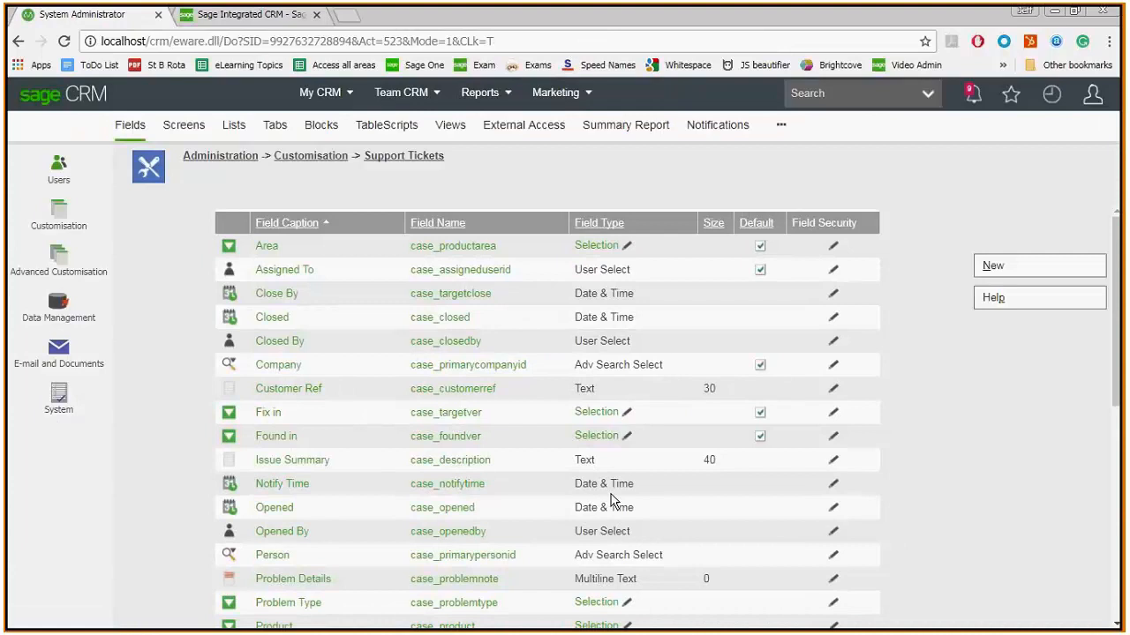
click(627, 413)
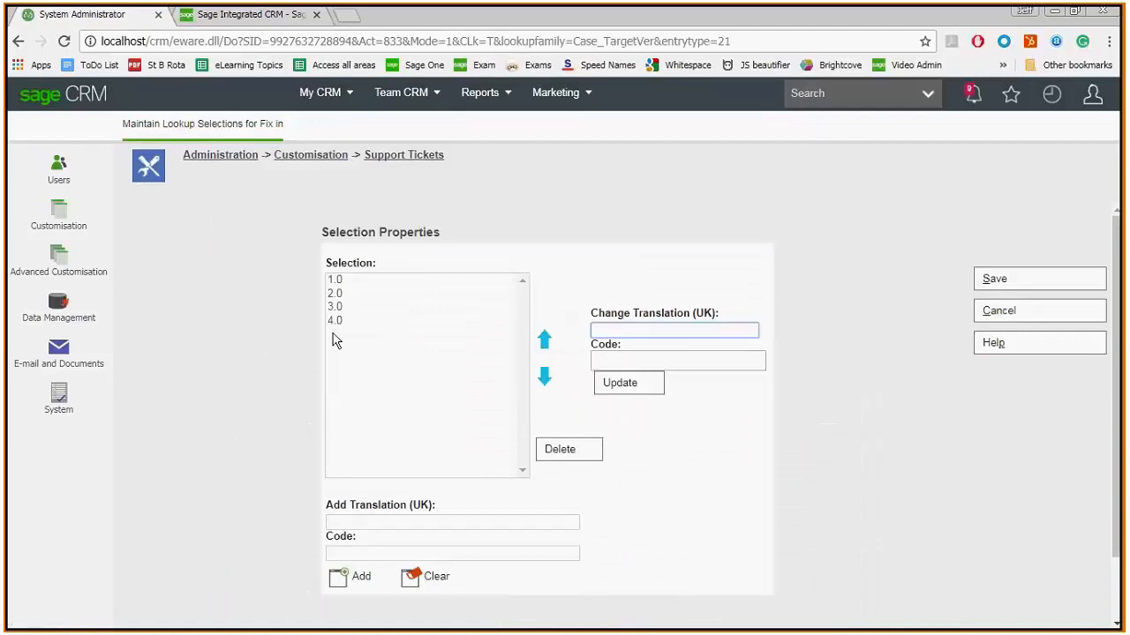
- Review the UK translations and codes of the Fix in choices 1.0 to 4.0
click(338, 283)
click(335, 295)
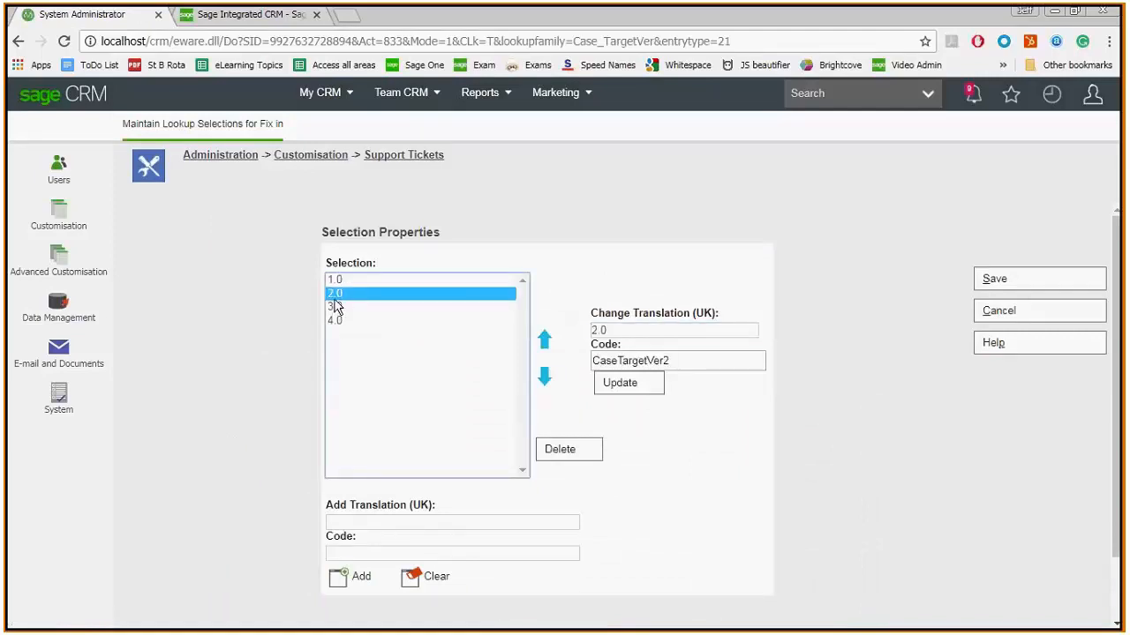
click(336, 306)
click(336, 319)
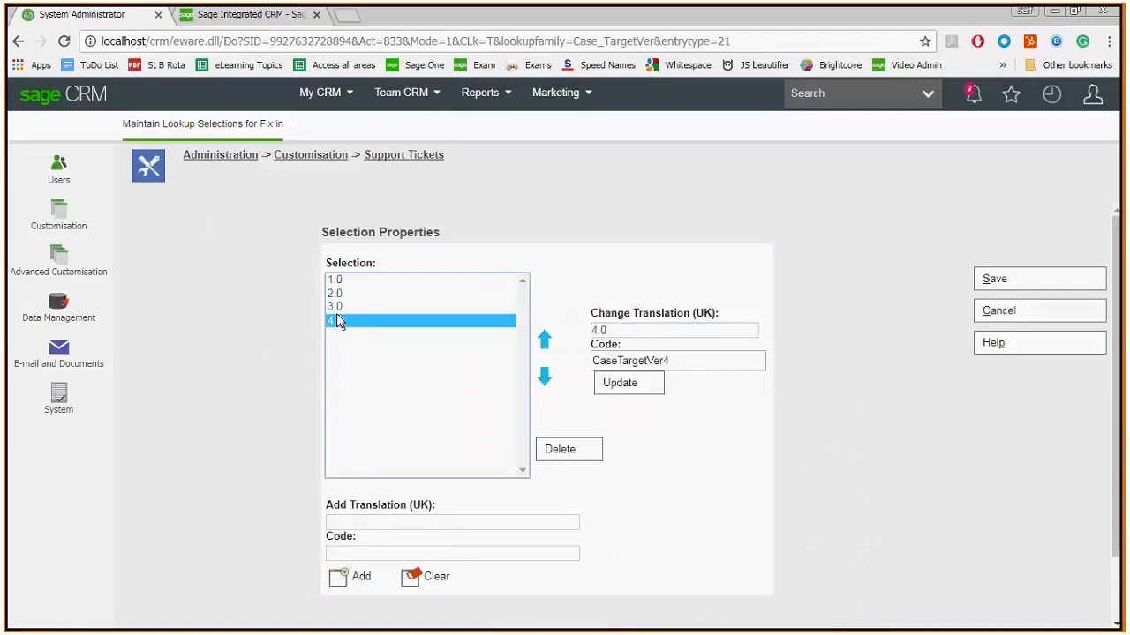
click(630, 330)
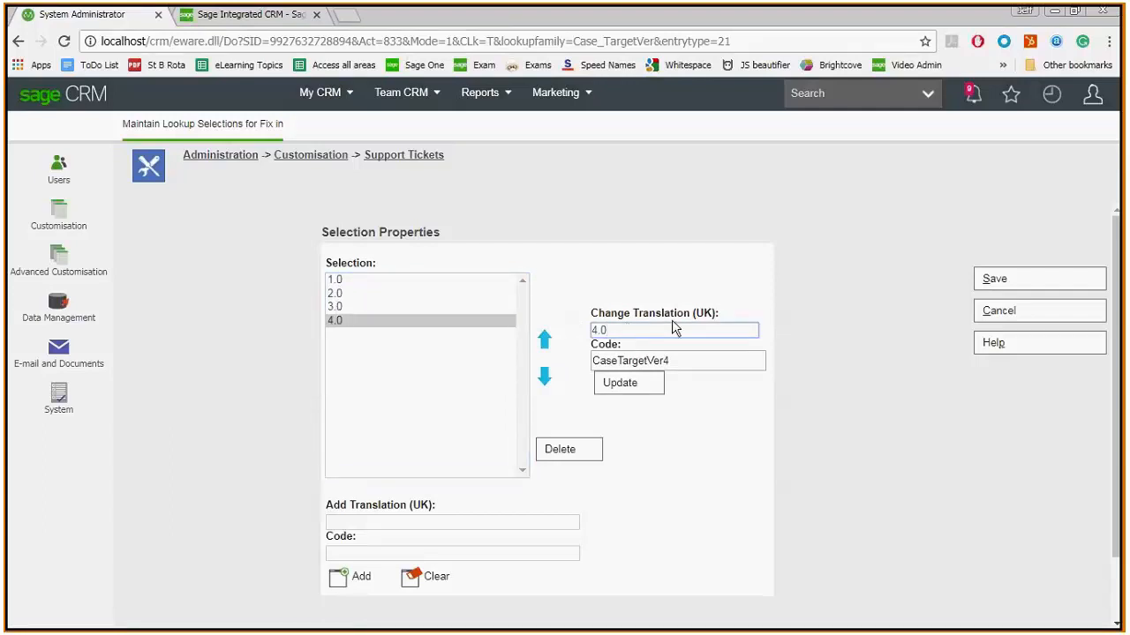
- Copy the code CaseTargetVer3 of the 3.0 choice and leave the lookup selections without saving
click(338, 283)
click(336, 295)
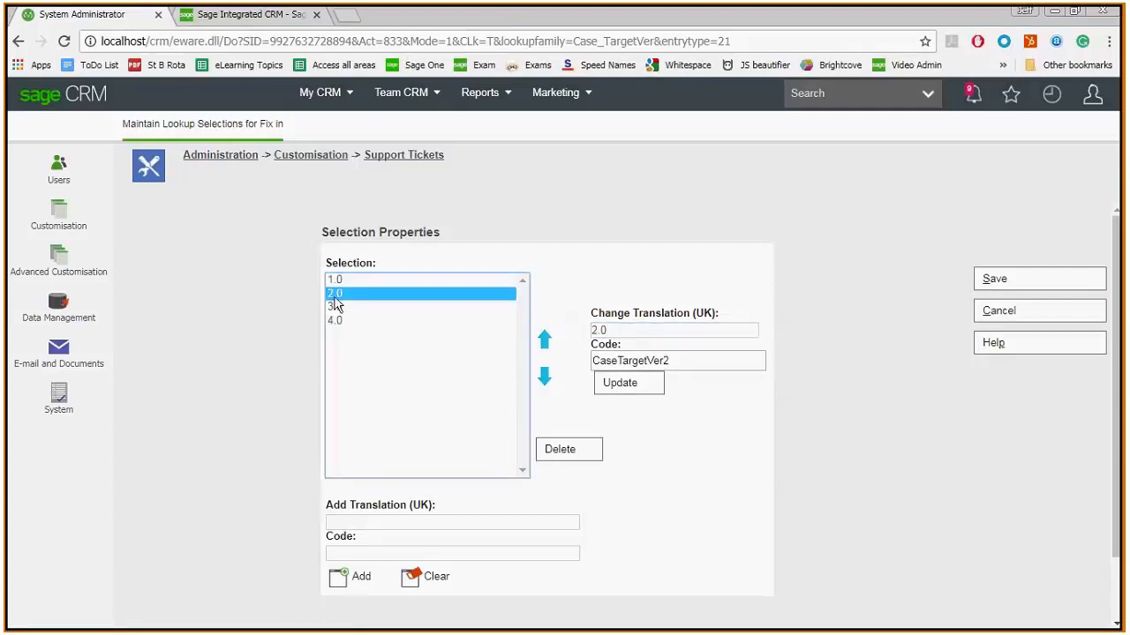
click(336, 306)
click(626, 330)
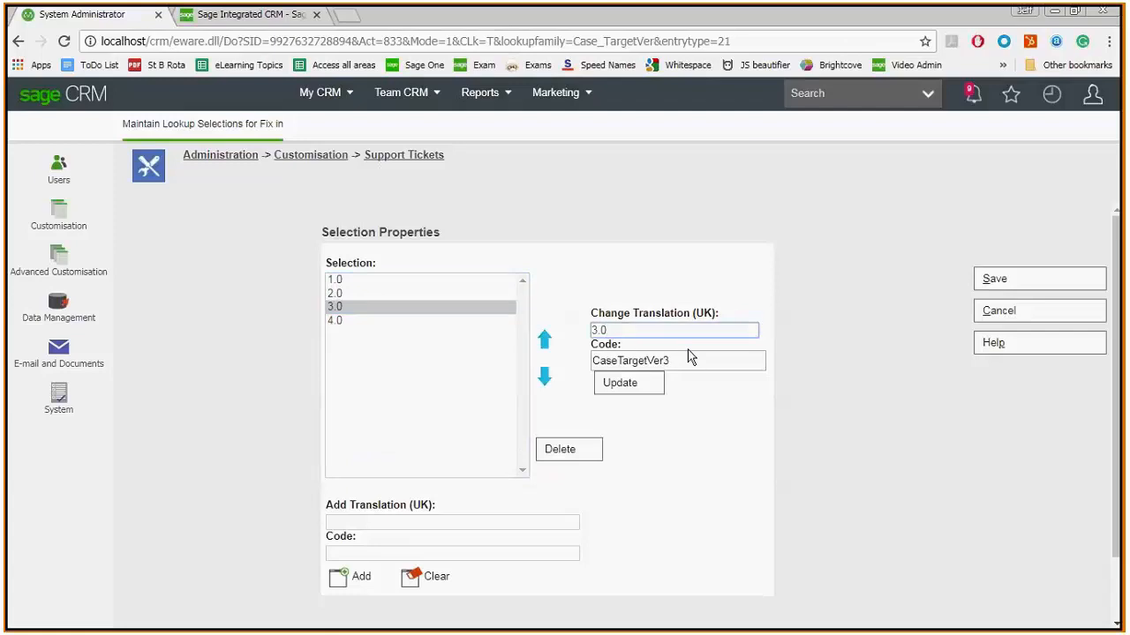
drag(686, 359, 592, 369)
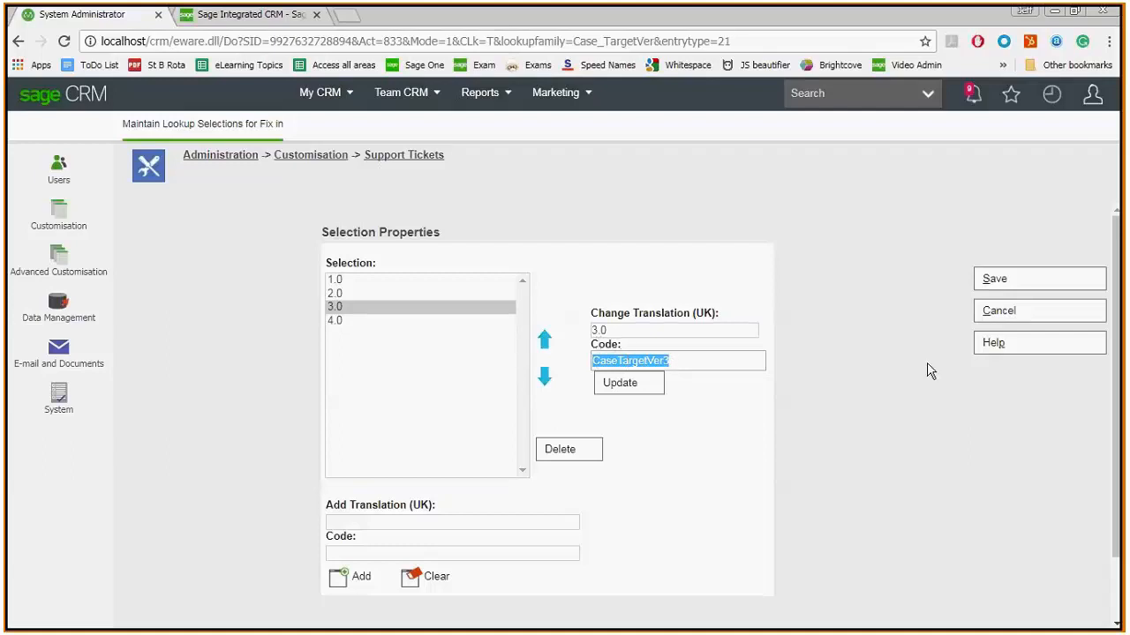
click(1001, 321)
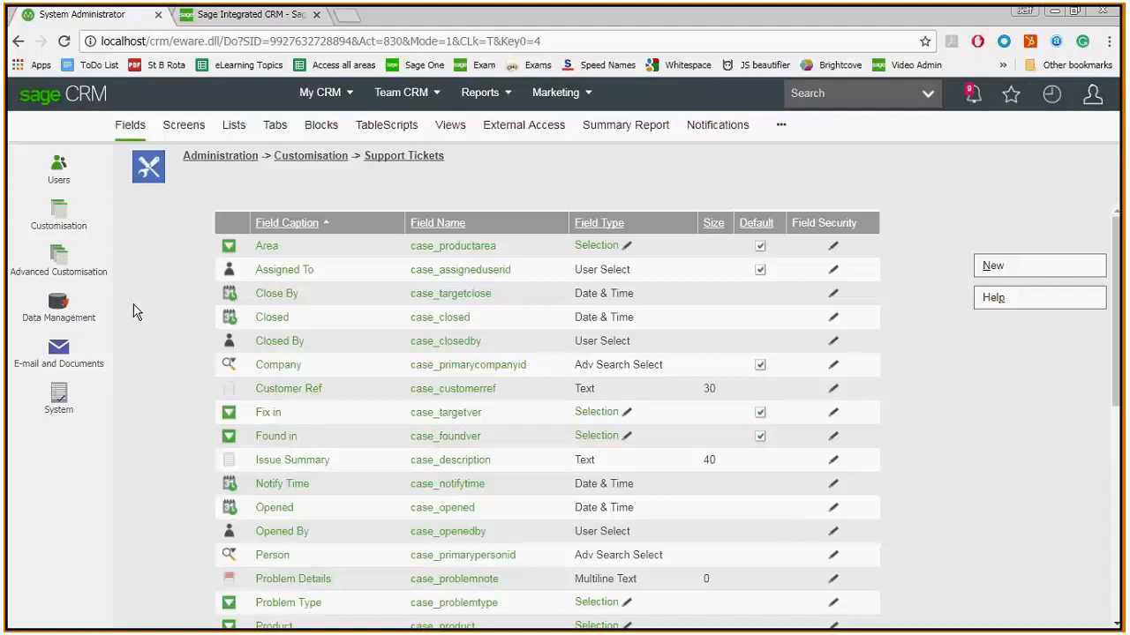
- Search the Customisation translations for the caption code CaseTargetVer3, view that translation's details and return to the search
click(304, 158)
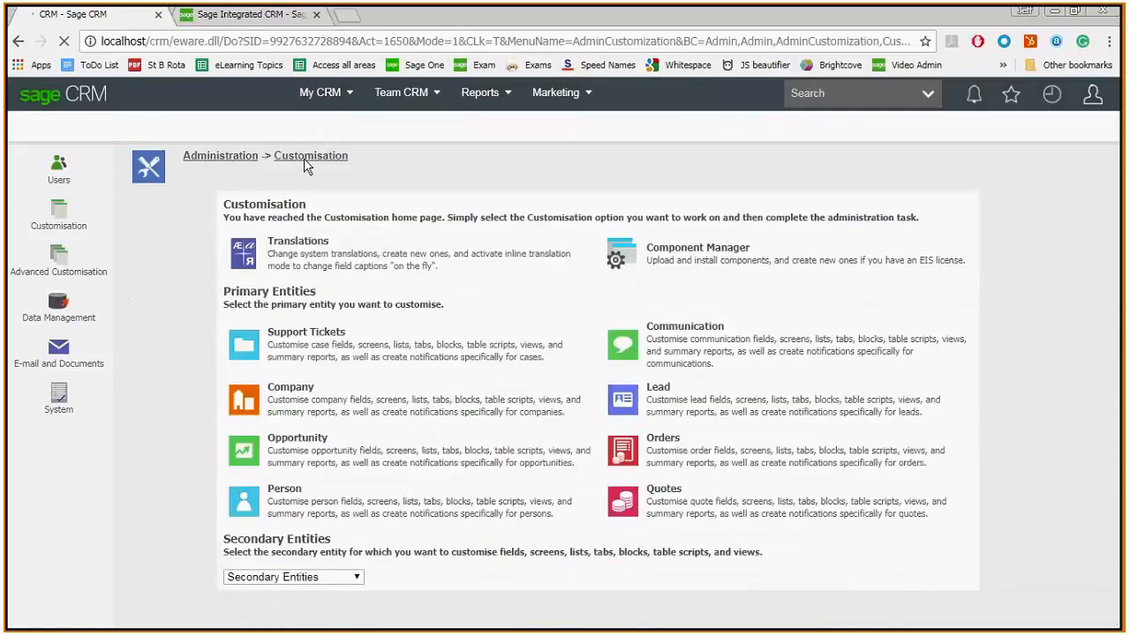
click(248, 255)
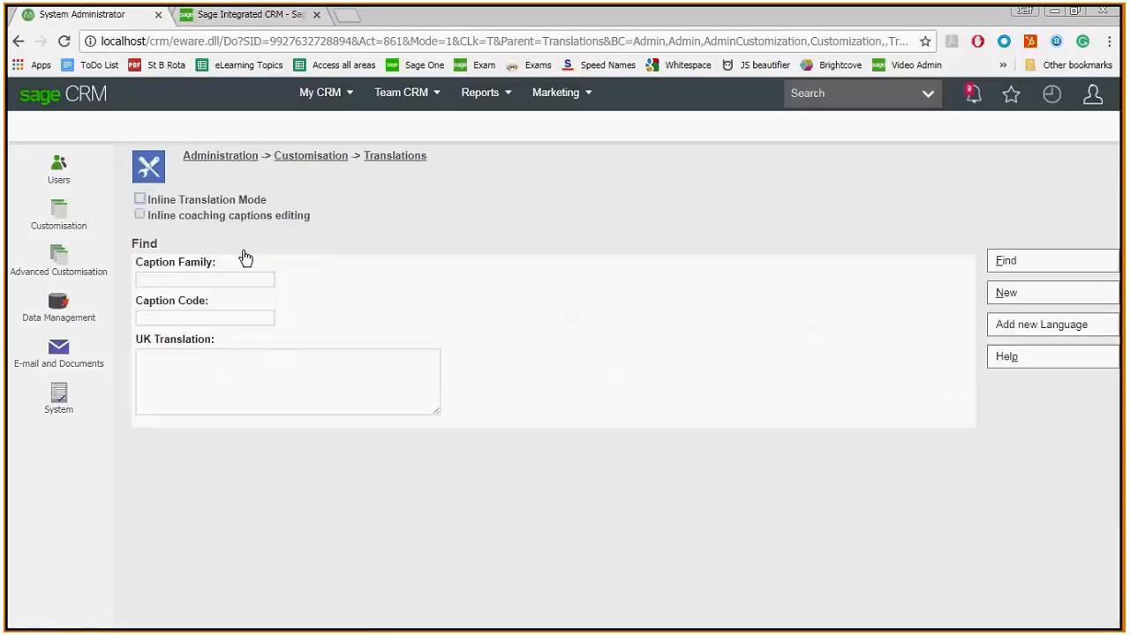
click(157, 318)
text(CaseTargetVer3)
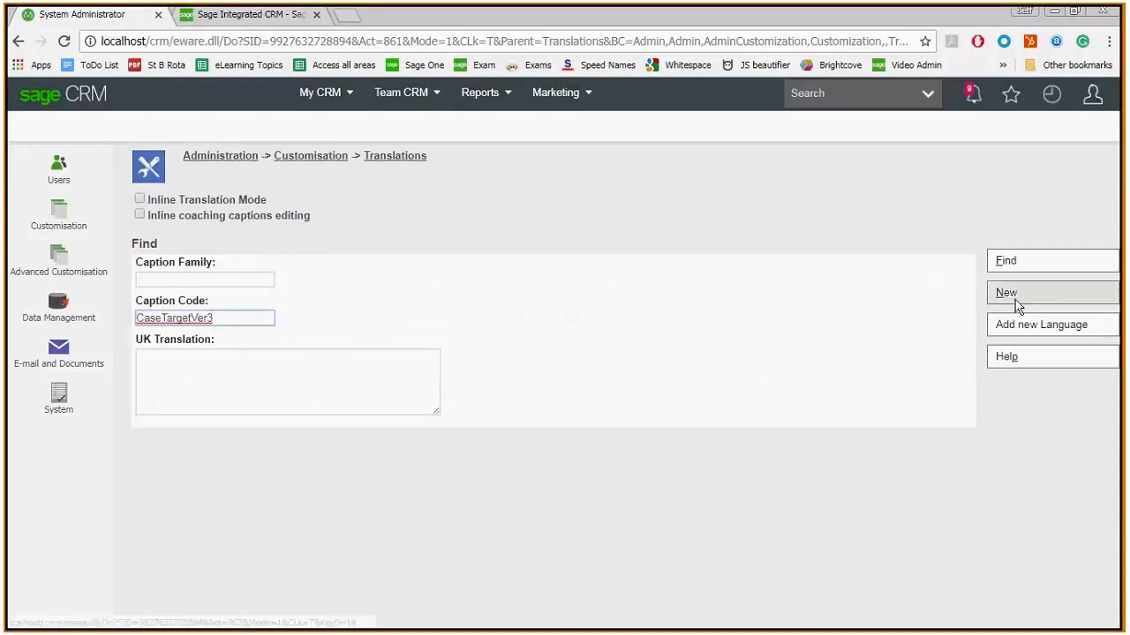
key(Return)
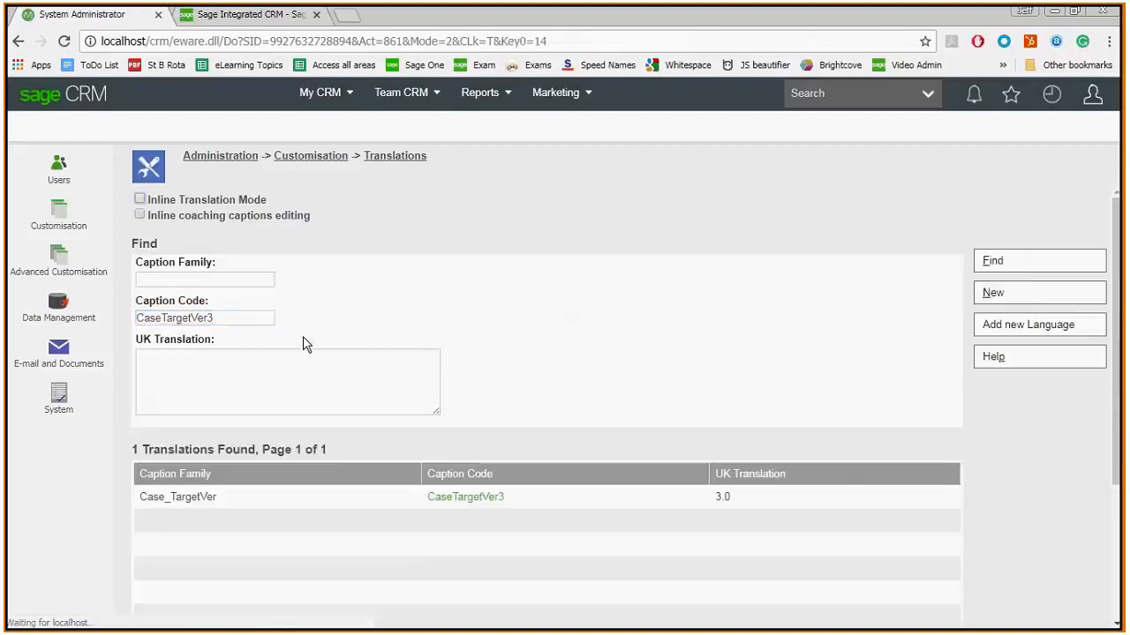
click(457, 499)
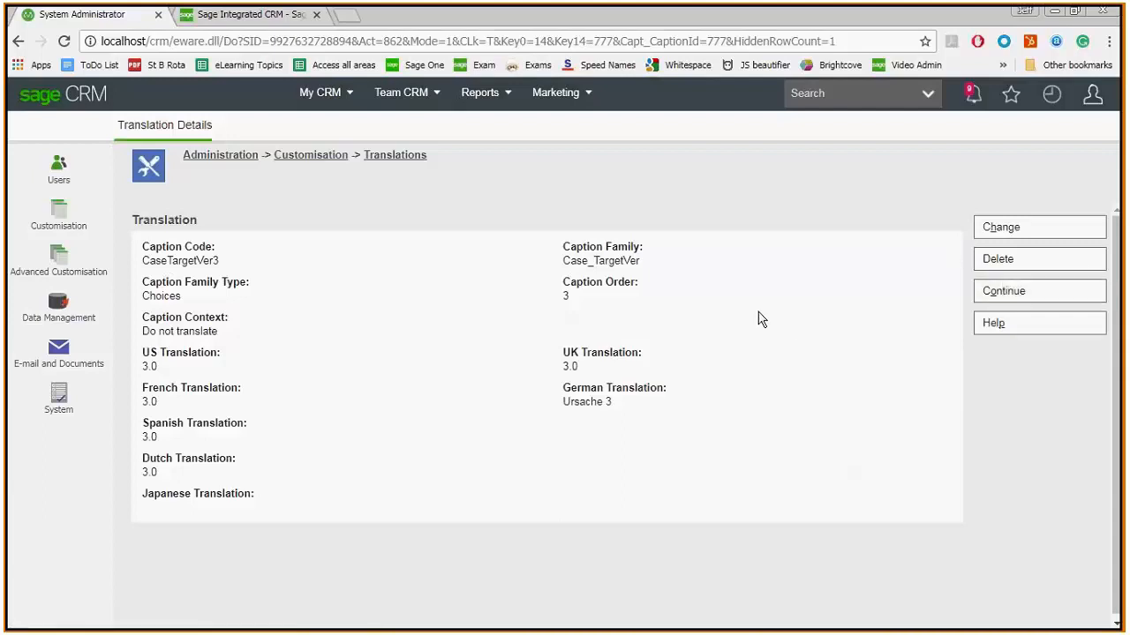
click(991, 294)
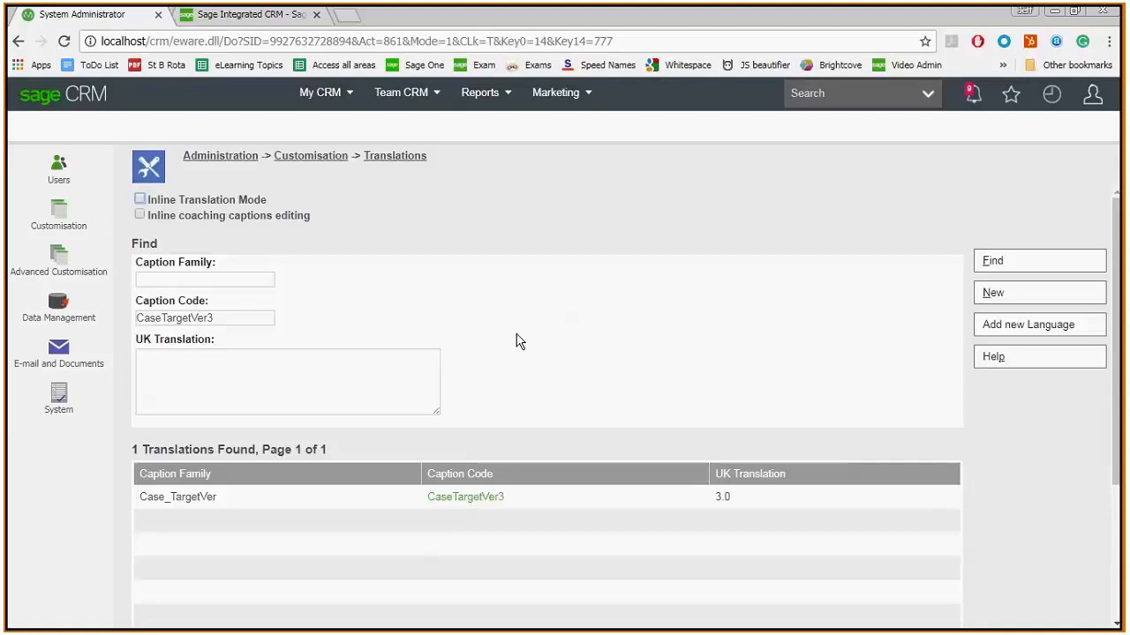
- Switch to SQL Server Management Studio and look through the tables of the CRM database
key(alt+Tab)
key(alt+Tab)
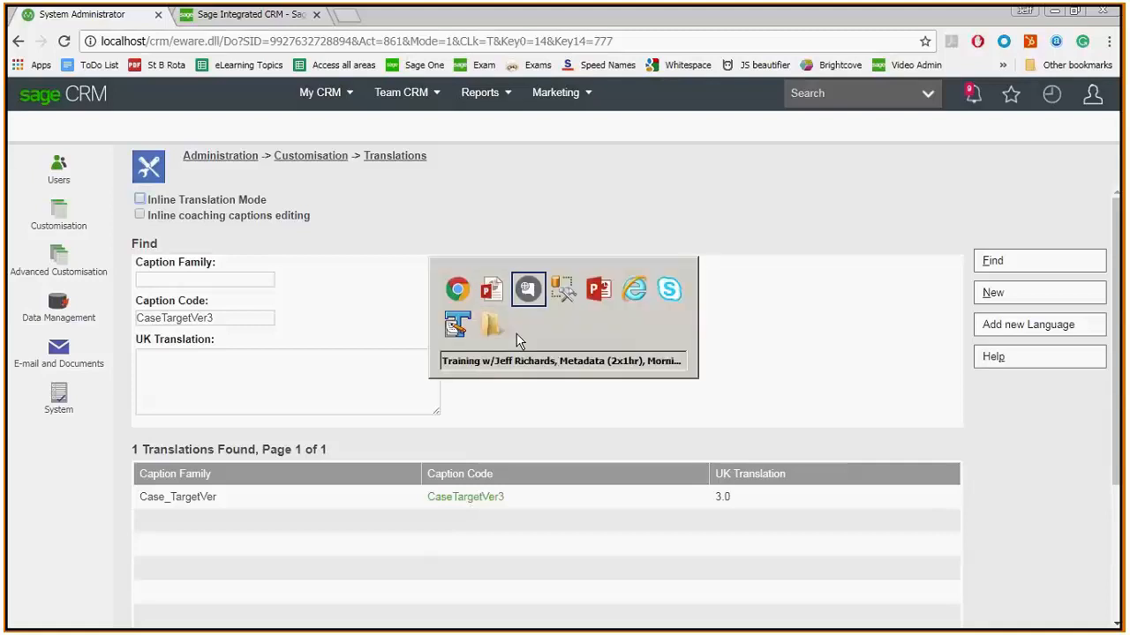
key(alt+Tab)
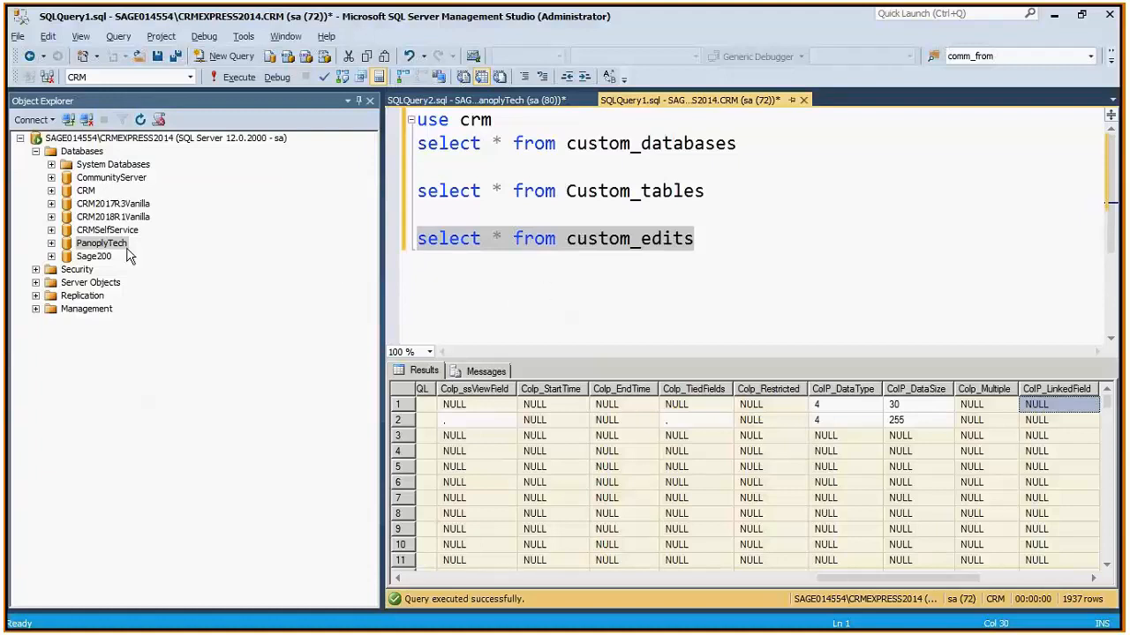
click(51, 190)
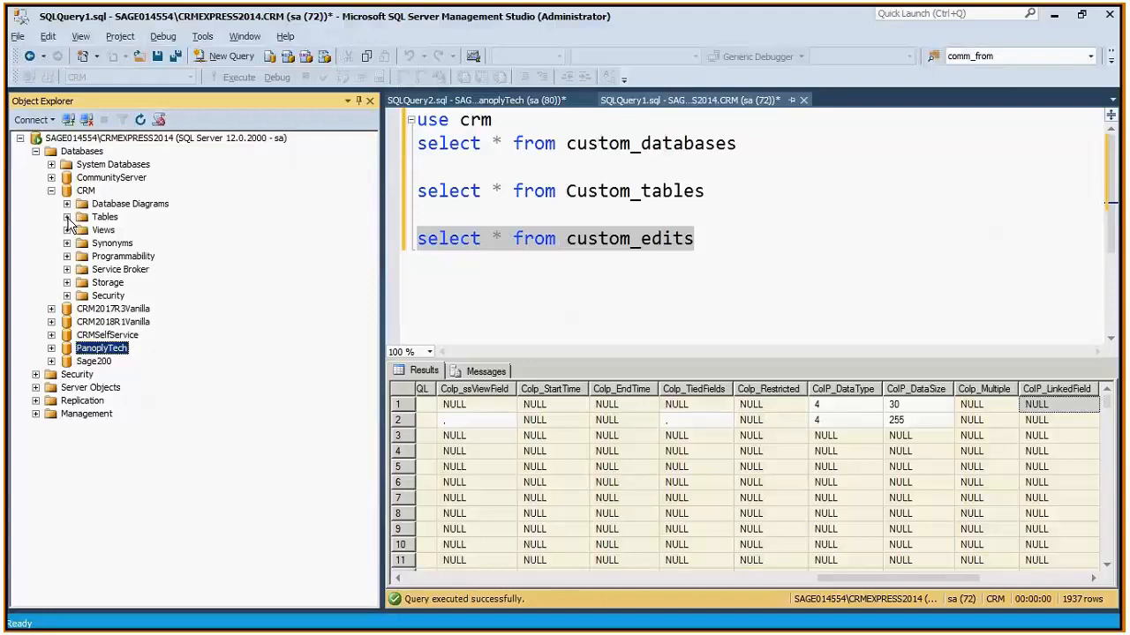
click(67, 217)
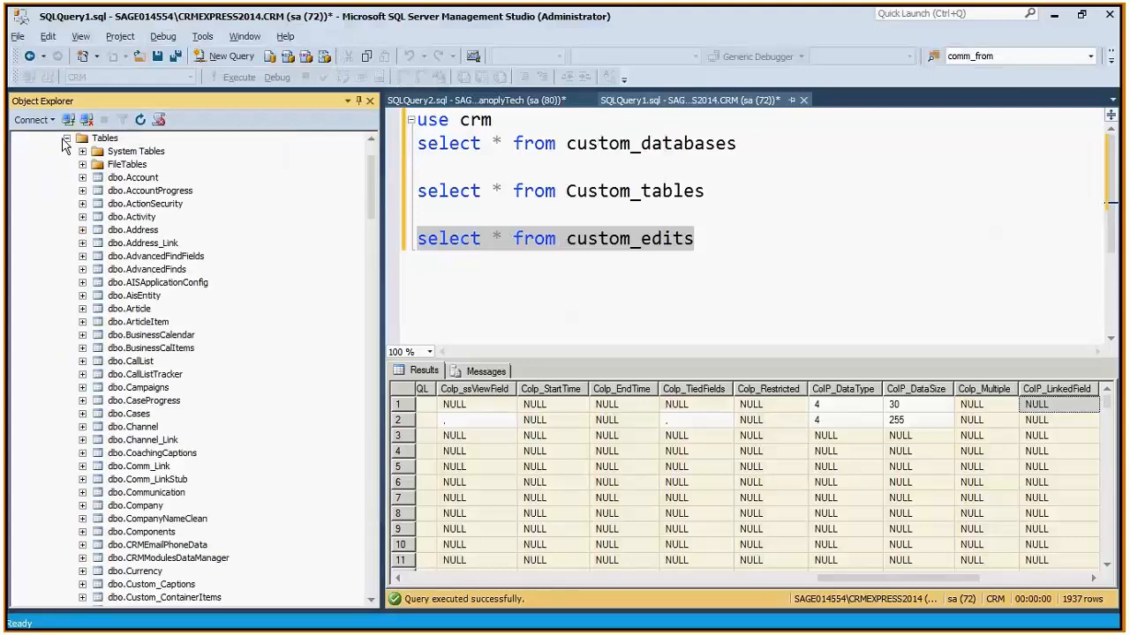
click(67, 139)
- Find dbo.vSummaryCompany among the CRM database's views and open it in the view designer
click(68, 230)
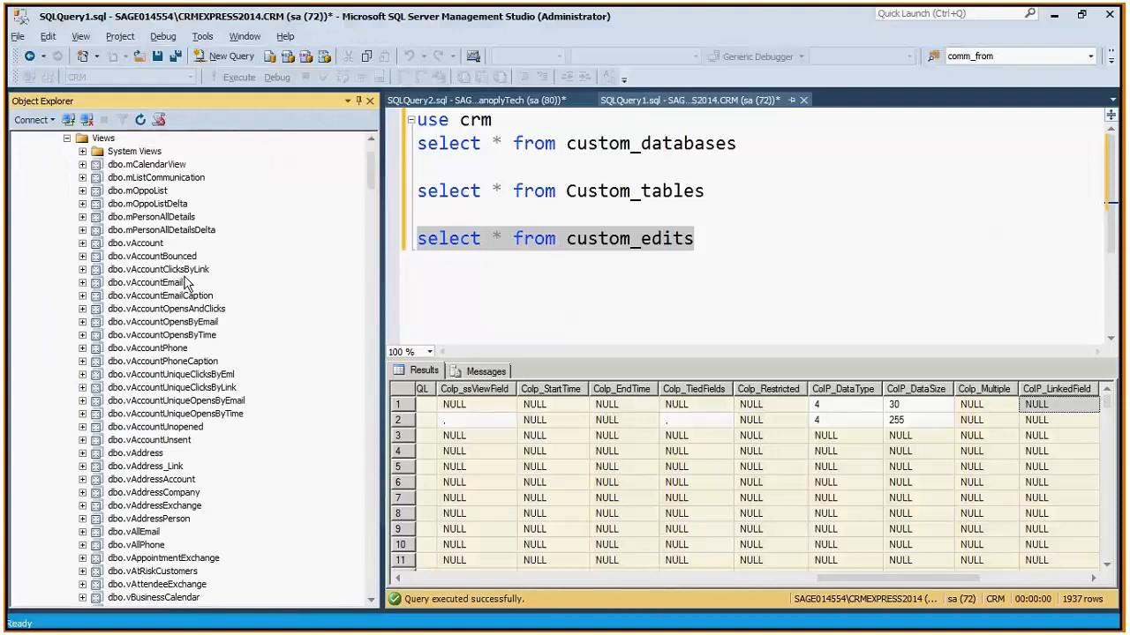
drag(371, 168, 427, 526)
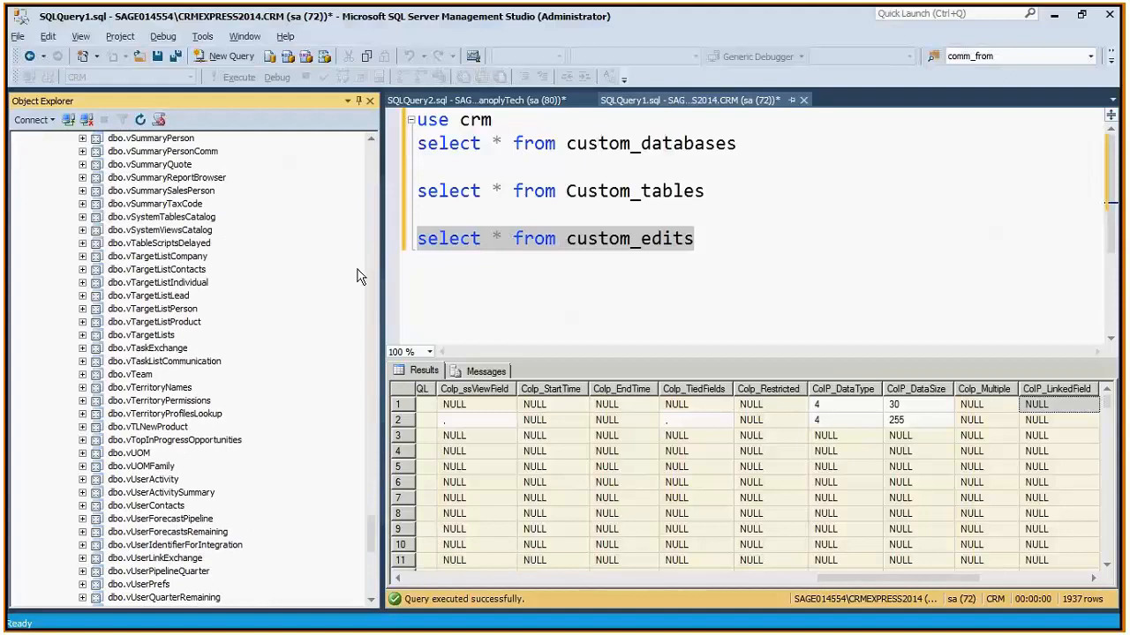
scroll(374, 138, up, 3)
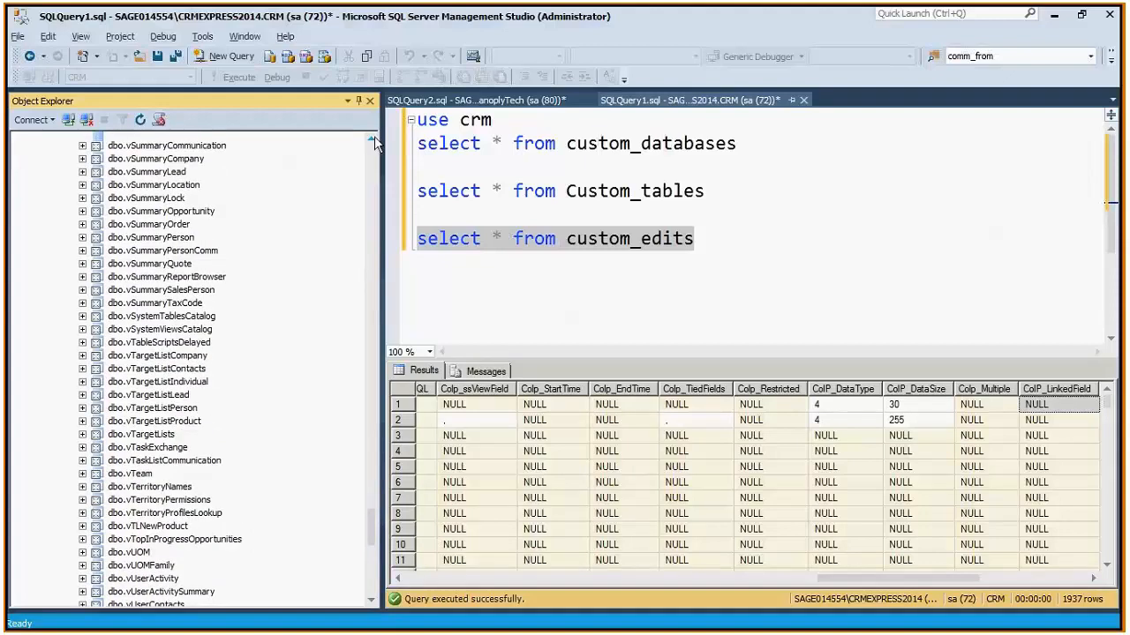
click(164, 193)
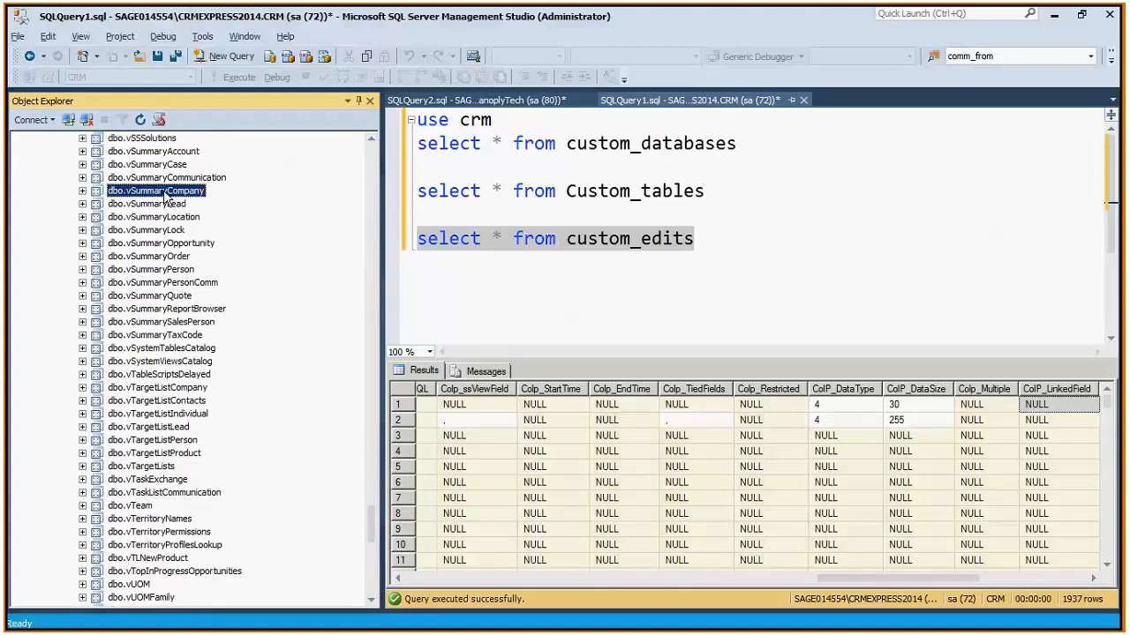
right_click(165, 196)
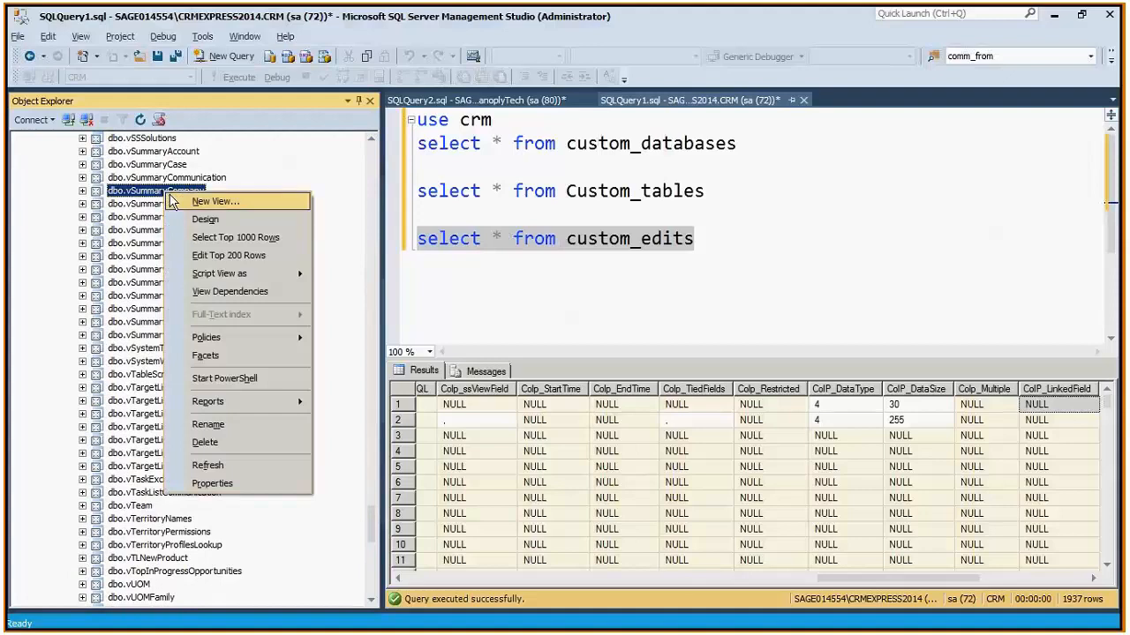
click(202, 218)
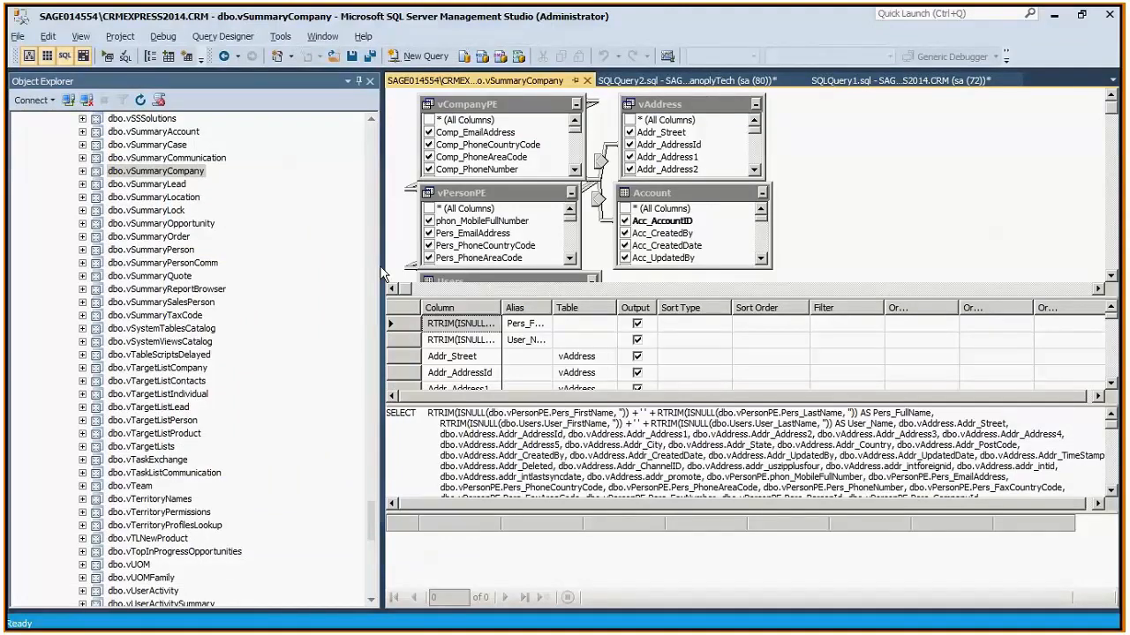
- Enlarge the view's diagram area and move the Account and vAddress boxes well to the right of the other tables
drag(381, 270, 185, 274)
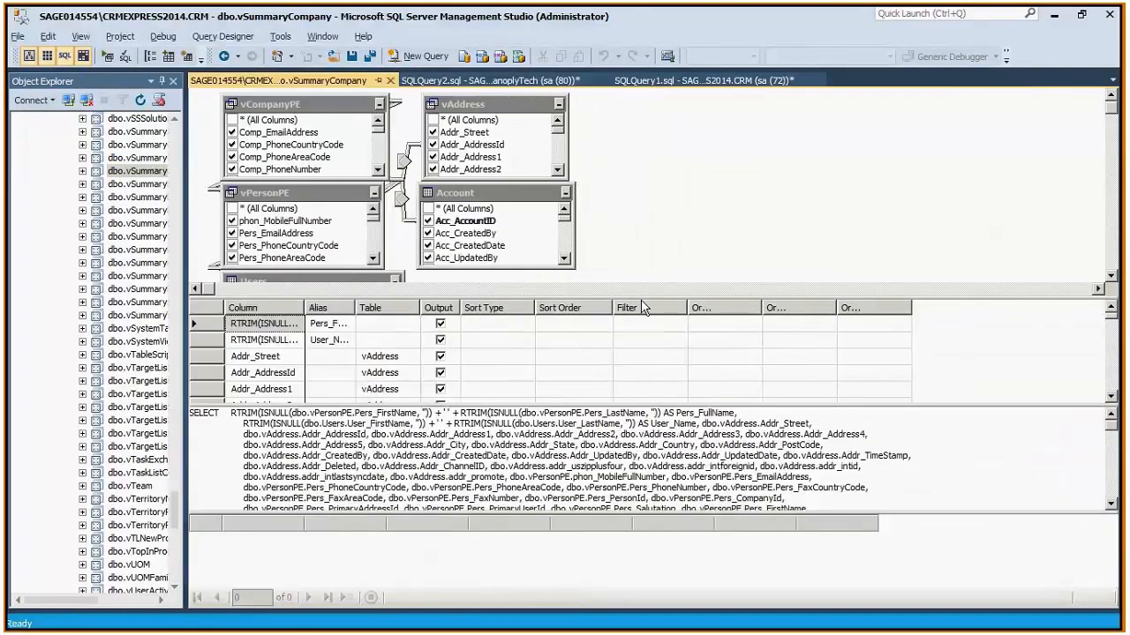
drag(641, 299, 641, 417)
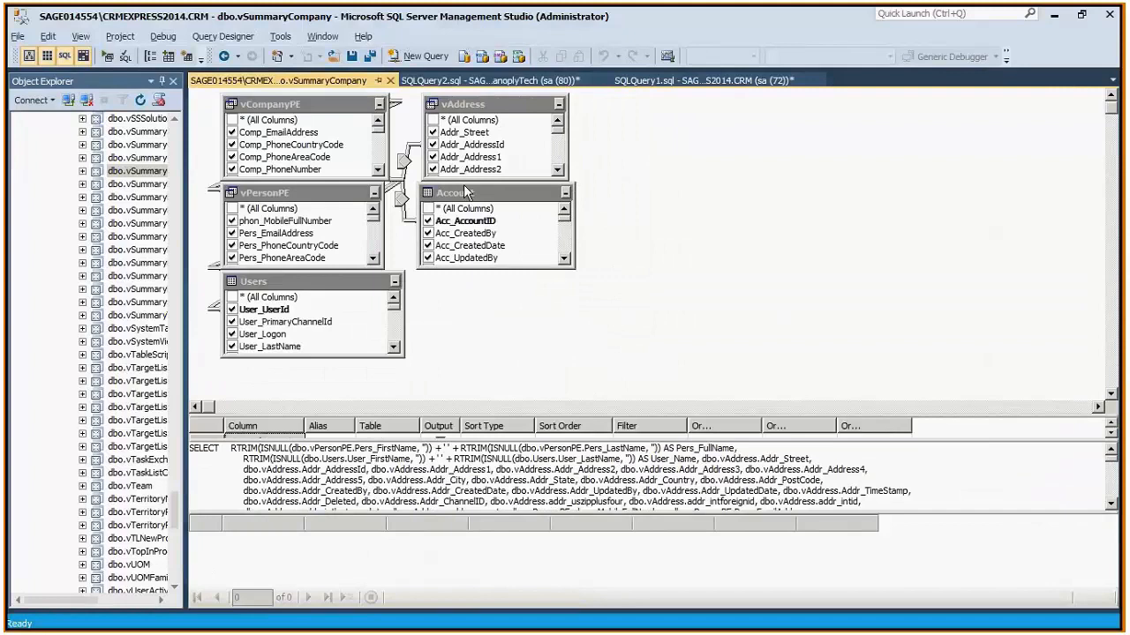
drag(463, 187, 703, 242)
click(472, 106)
drag(472, 106, 781, 118)
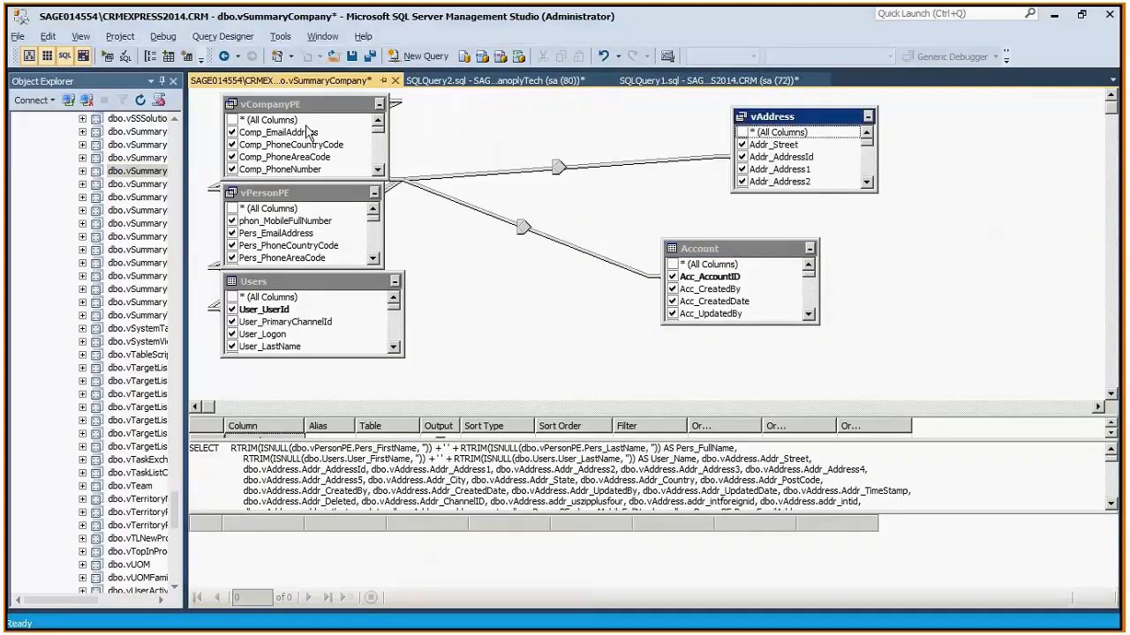
- Place vCompanyPE in the middle of the diagram, with vPersonPE to its upper left and Users to its lower left
drag(303, 109, 531, 112)
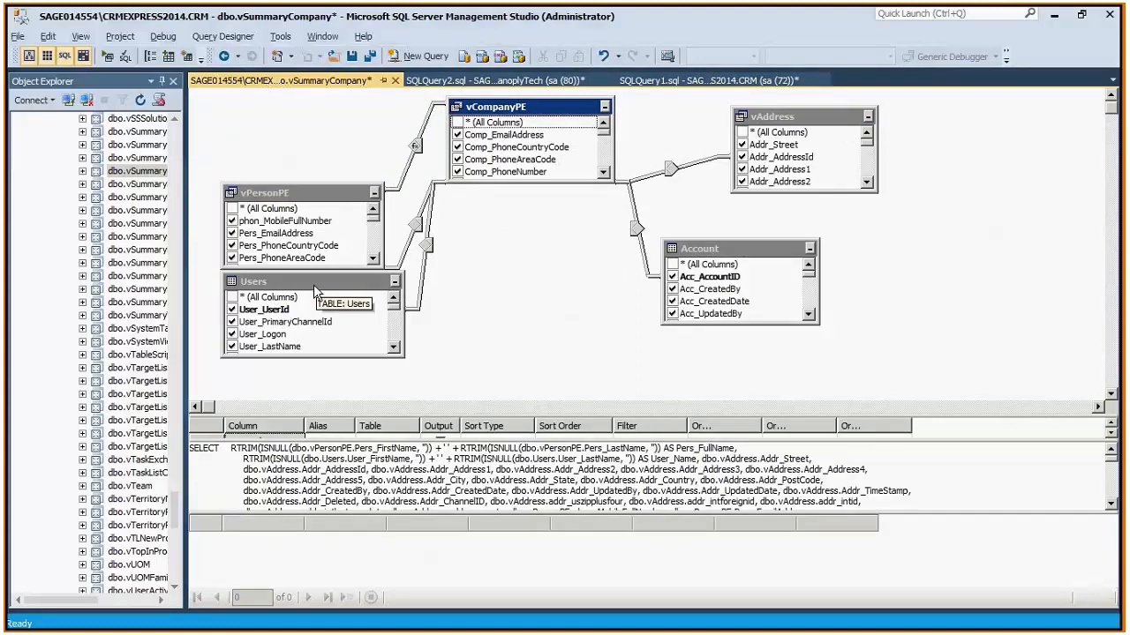
drag(313, 284, 463, 236)
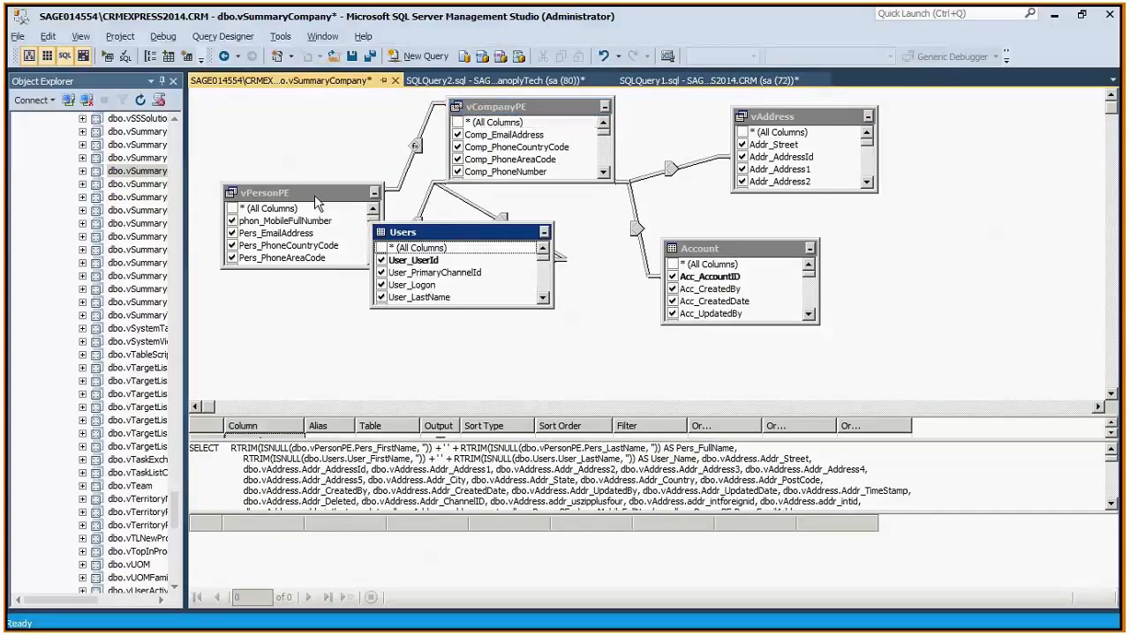
drag(314, 195, 311, 129)
drag(450, 242, 314, 286)
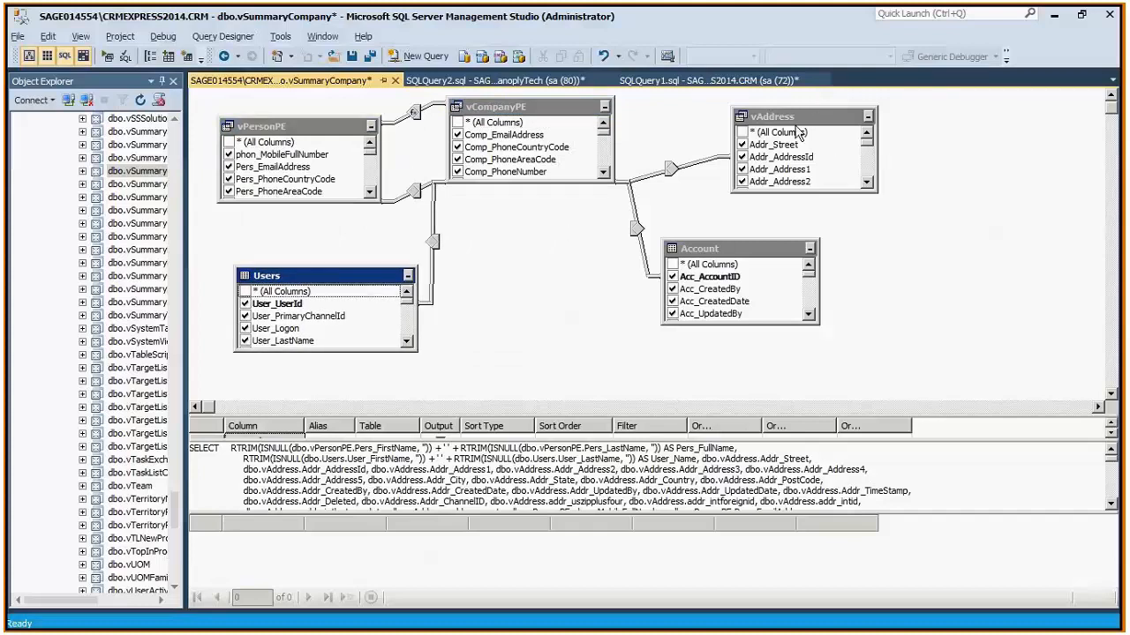
- Move Account further to the lower right, then centre vCompanyPE and lengthen it to list columns down to Comp_PrimaryUserId
drag(871, 316, 865, 305)
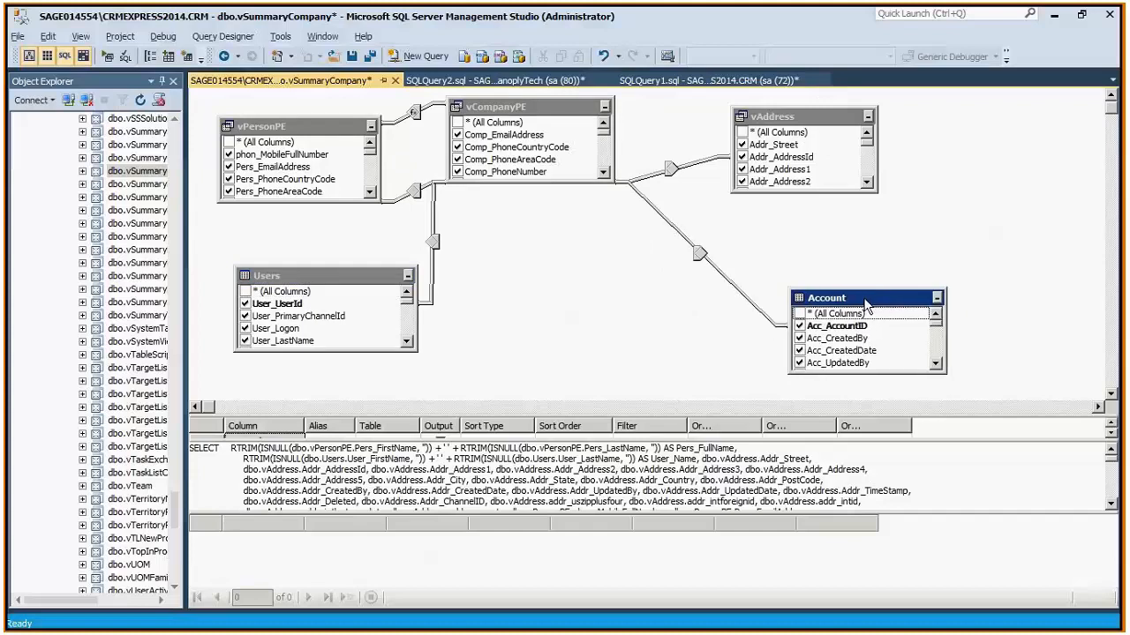
drag(523, 103, 549, 106)
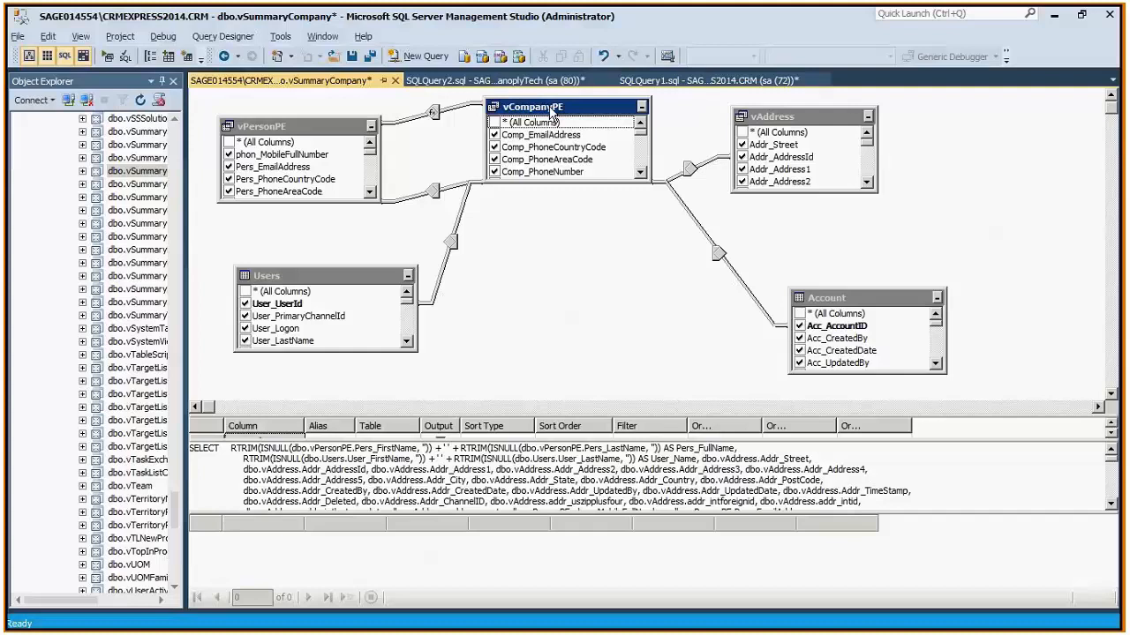
drag(552, 182, 552, 276)
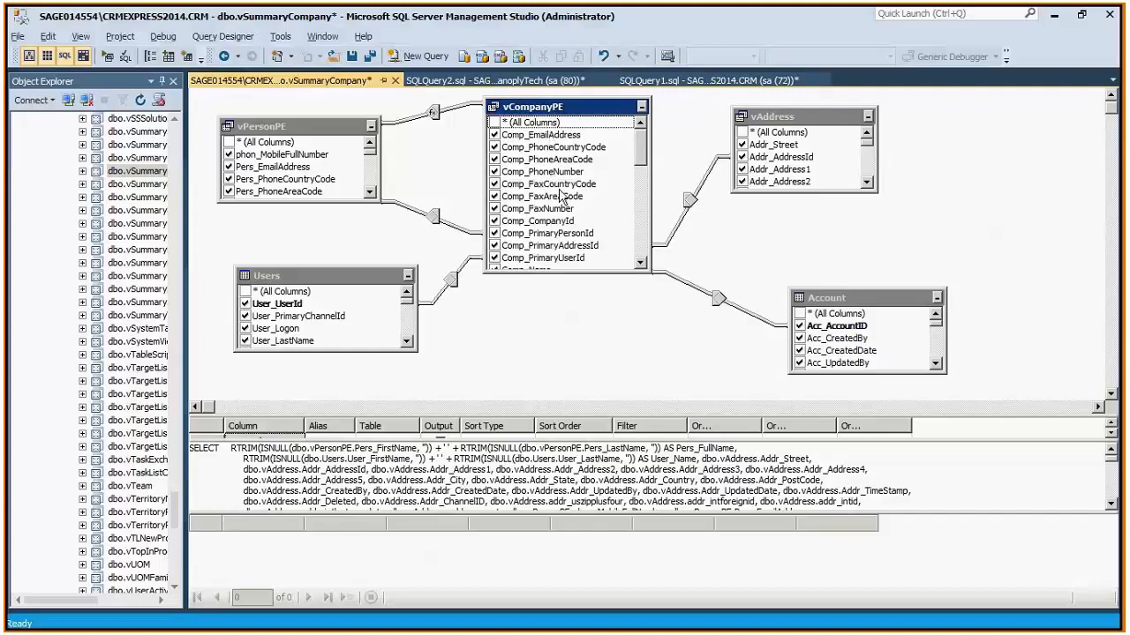
- Examine the Comp_PhoneAreaCode and Comp_PhoneNumber columns in the vCompanyPE table, then bring up the CONTACTS query
click(520, 148)
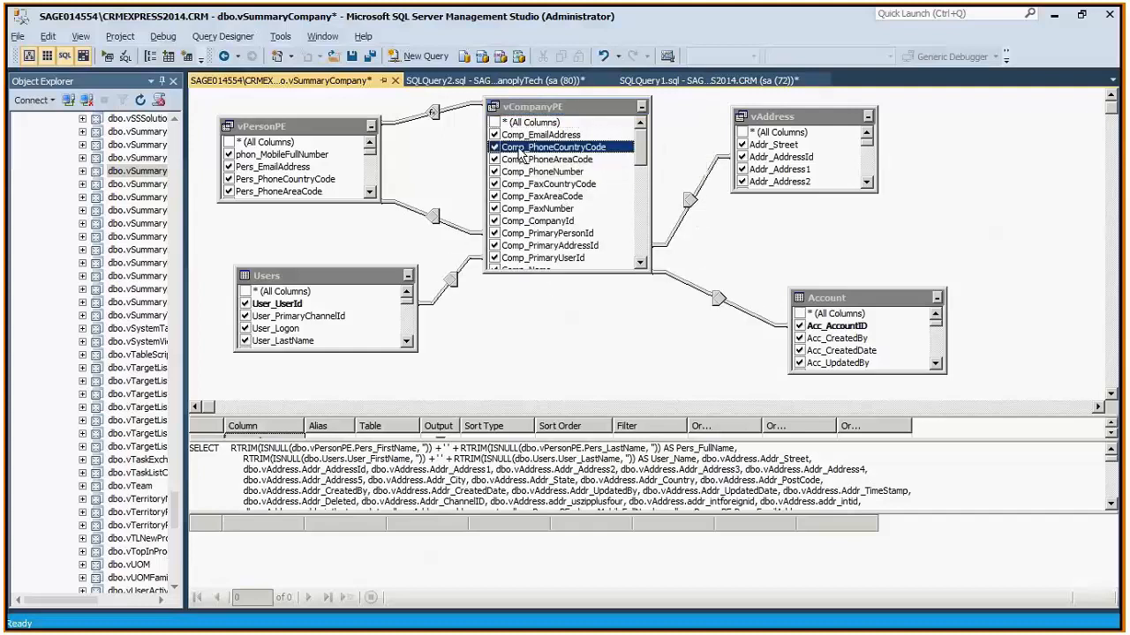
click(538, 172)
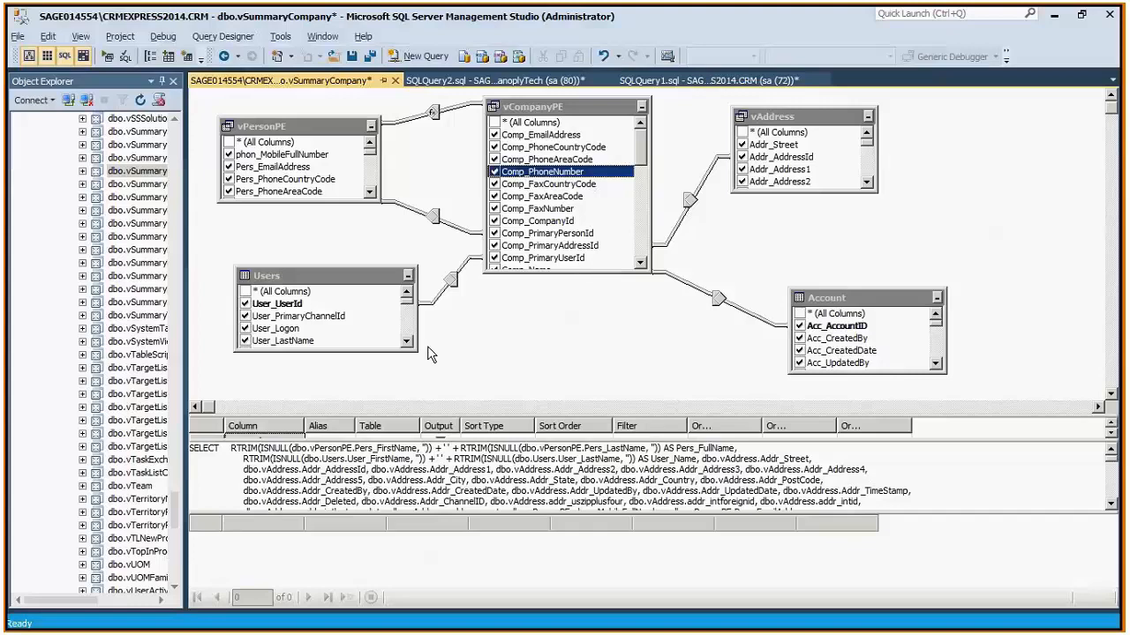
click(441, 80)
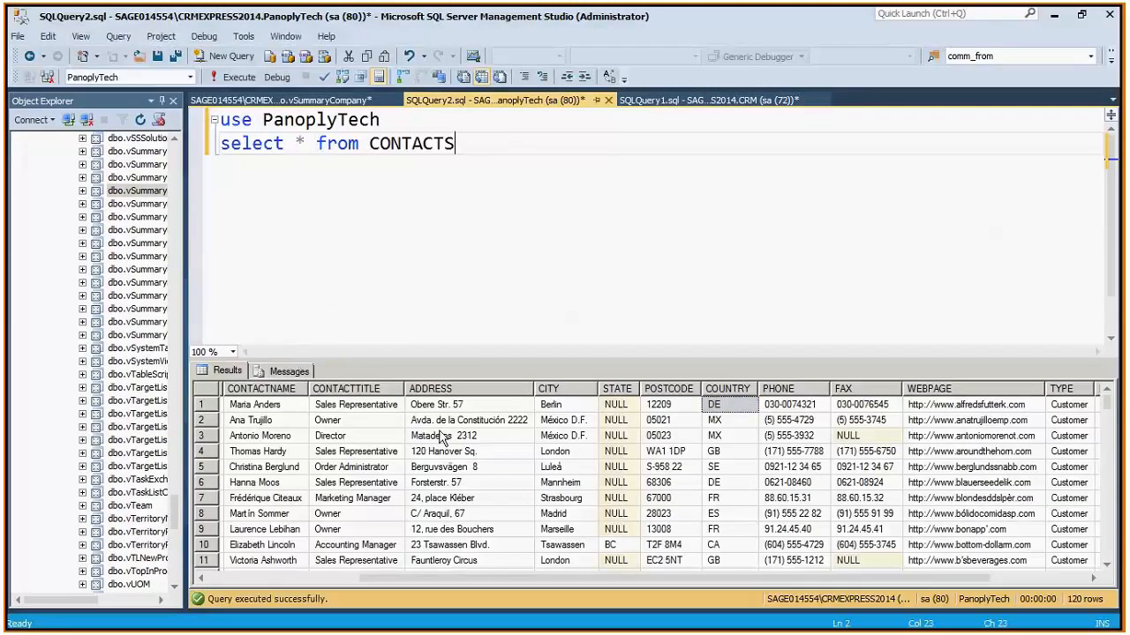
- Switch to Sage CRM and open the phone and e-mail details of the recently viewed company Gatecom Inc
key(alt+Tab)
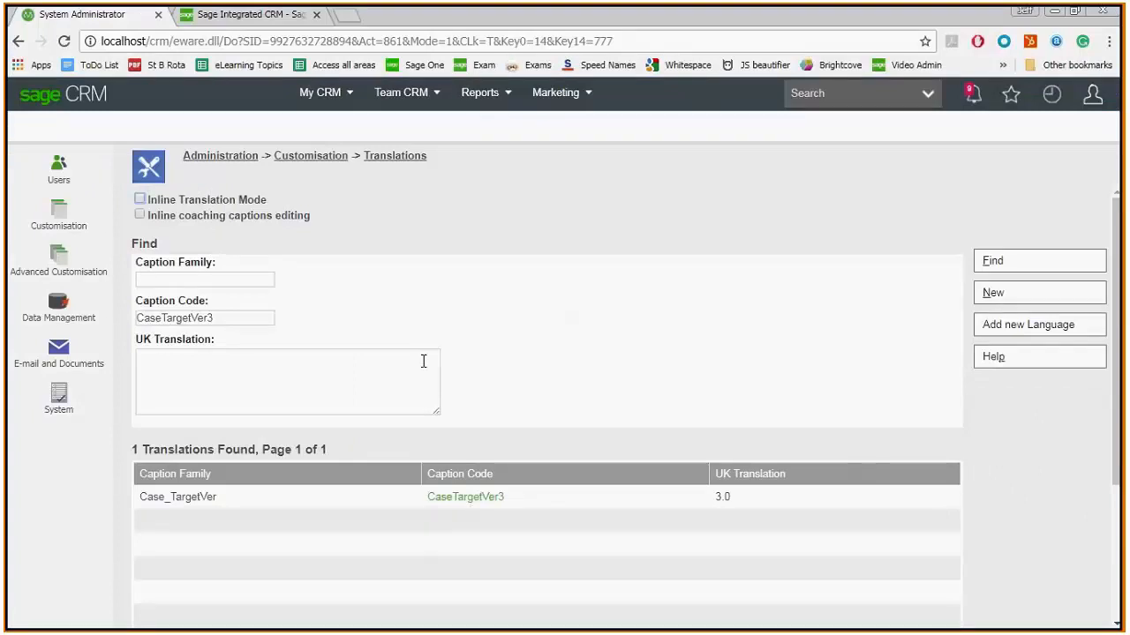
click(1050, 101)
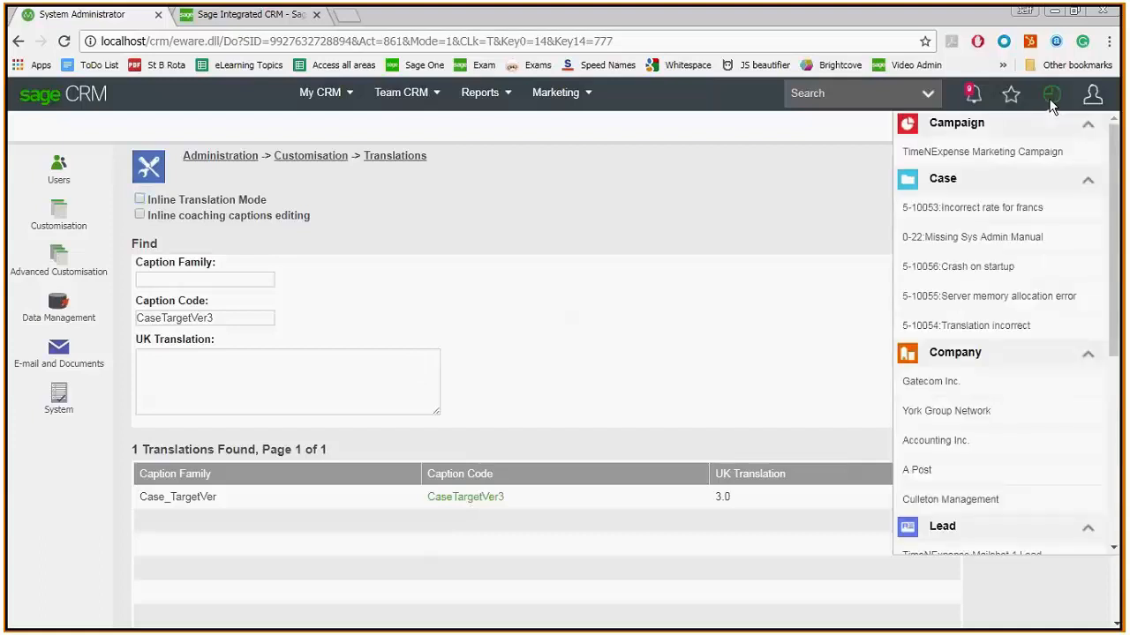
click(900, 381)
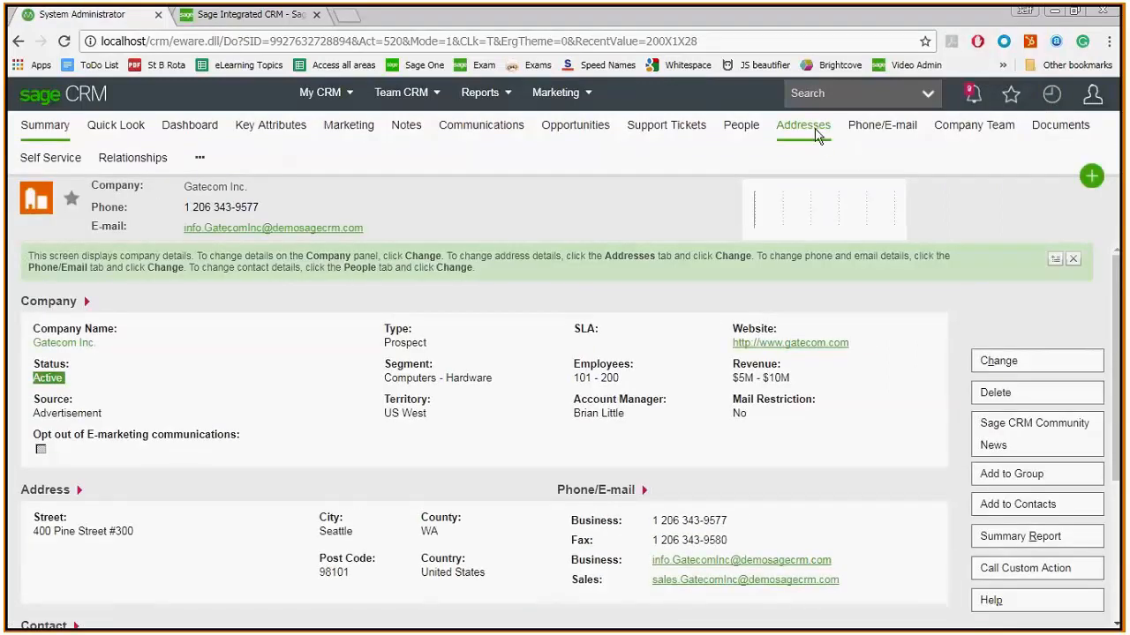
click(874, 131)
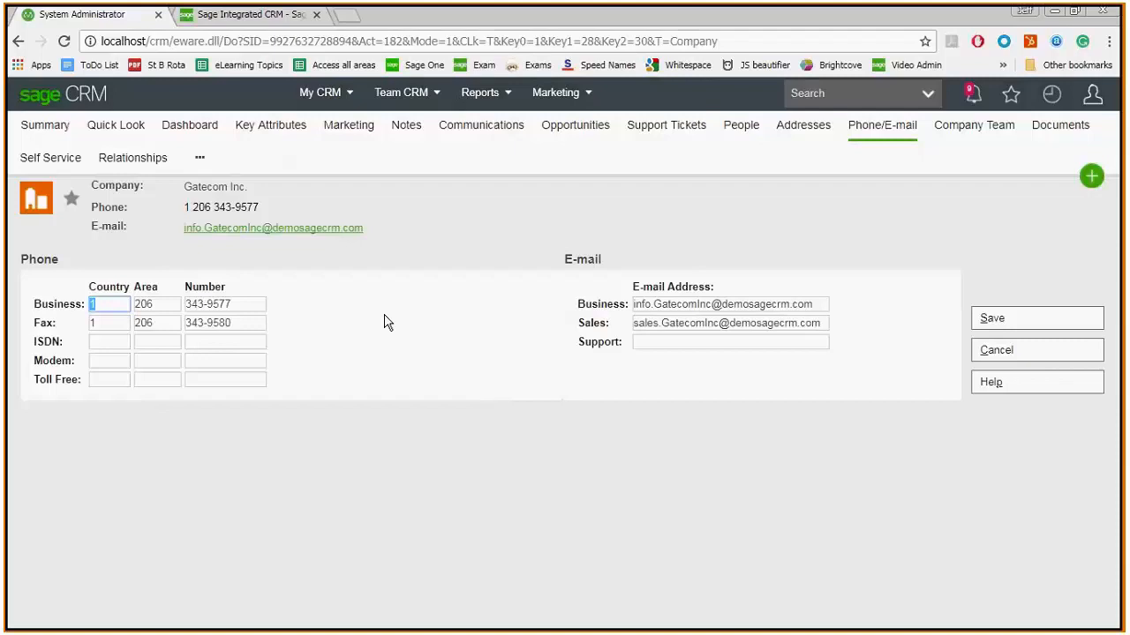
double_click(505, 361)
click(505, 360)
double_click(611, 302)
click(446, 334)
- Return to the administration translations page and find the translations with the caption code Business
click(1092, 95)
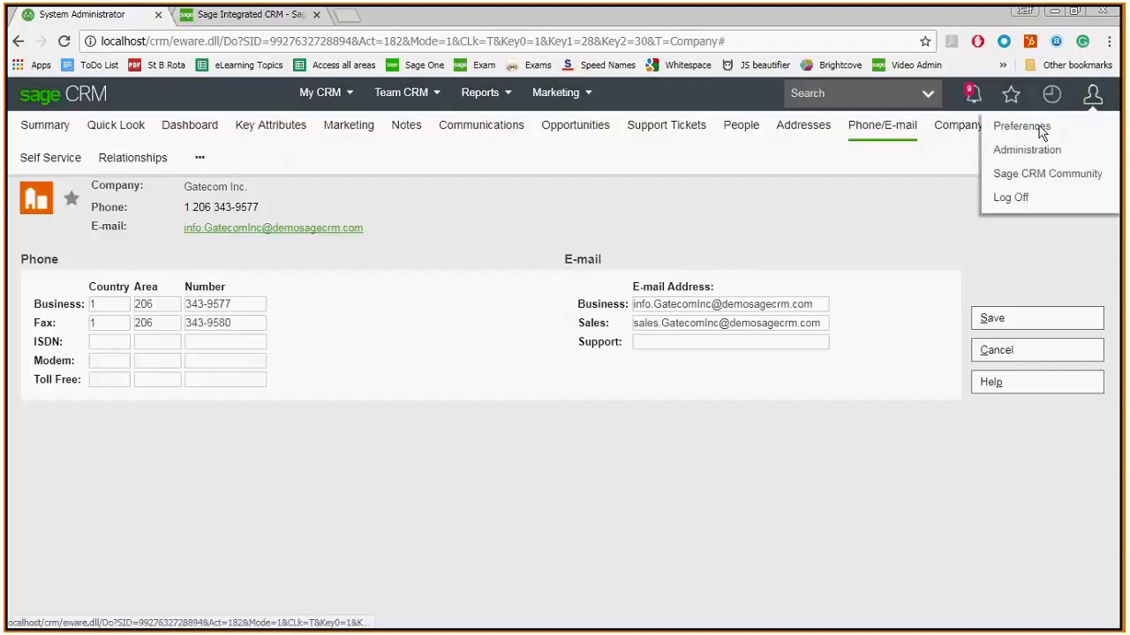
click(1023, 150)
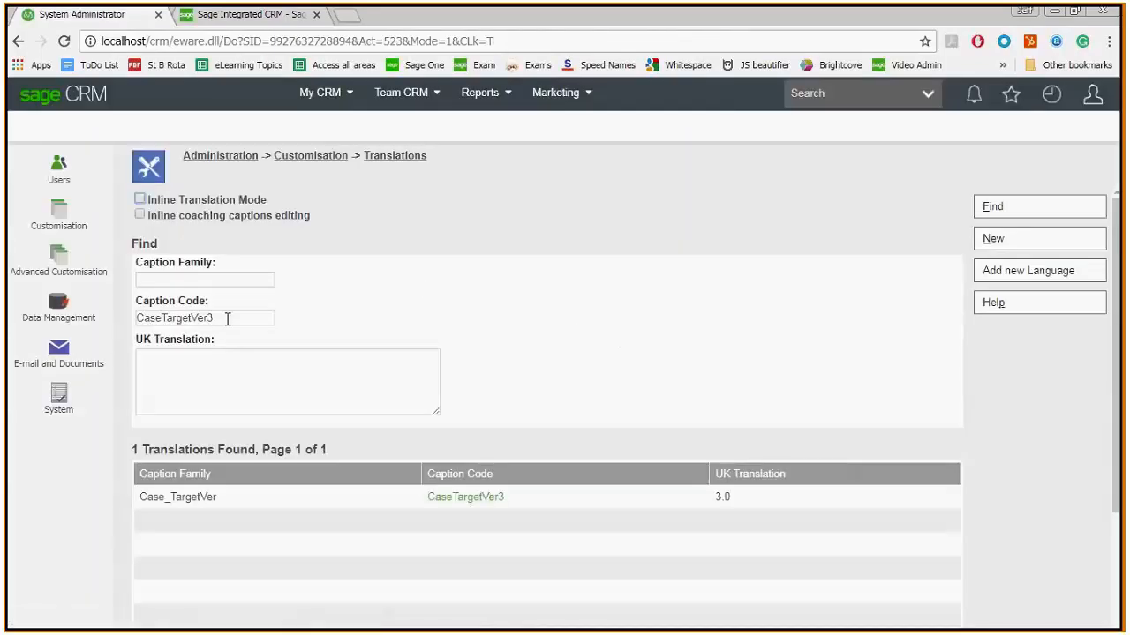
double_click(227, 319)
key(BackSpace)
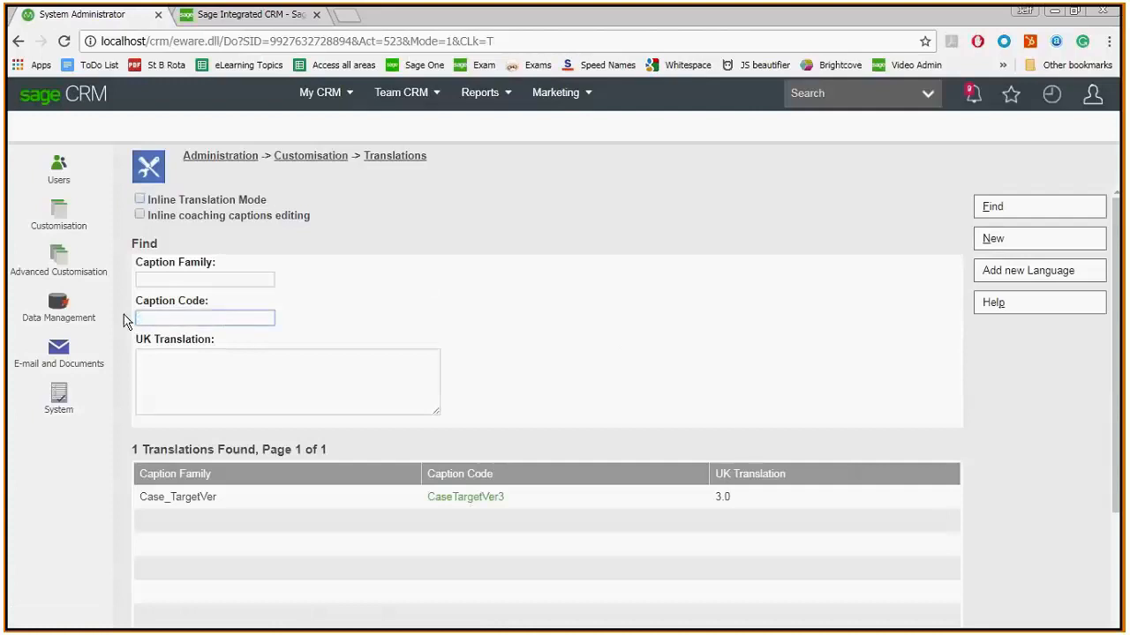
text(Business)
click(215, 374)
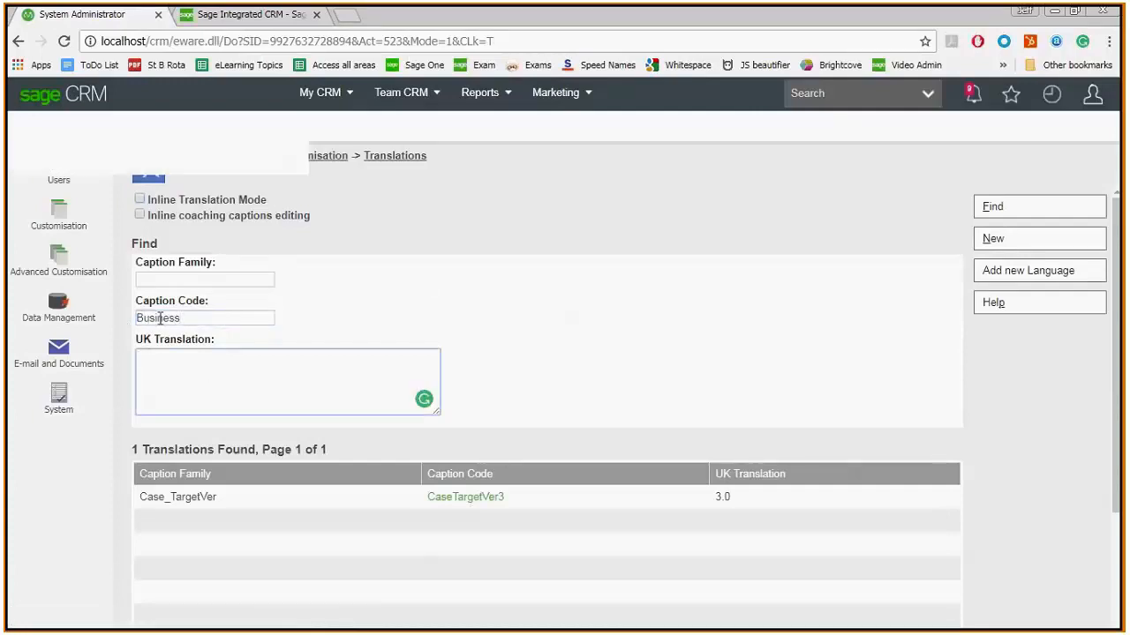
click(210, 317)
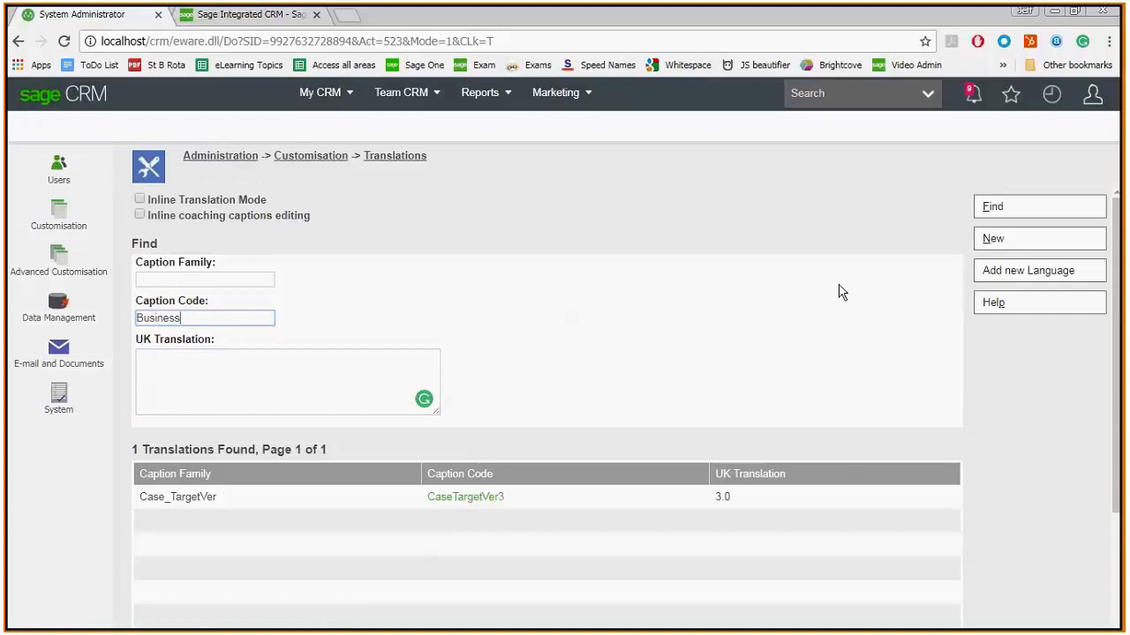
key(Return)
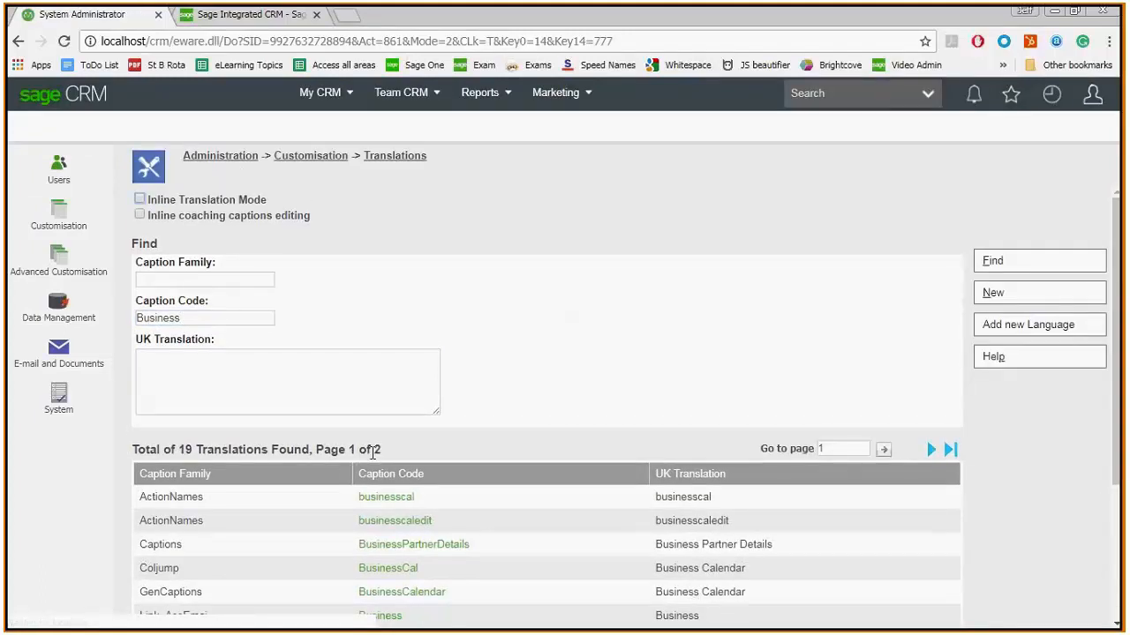
drag(1117, 259, 1123, 379)
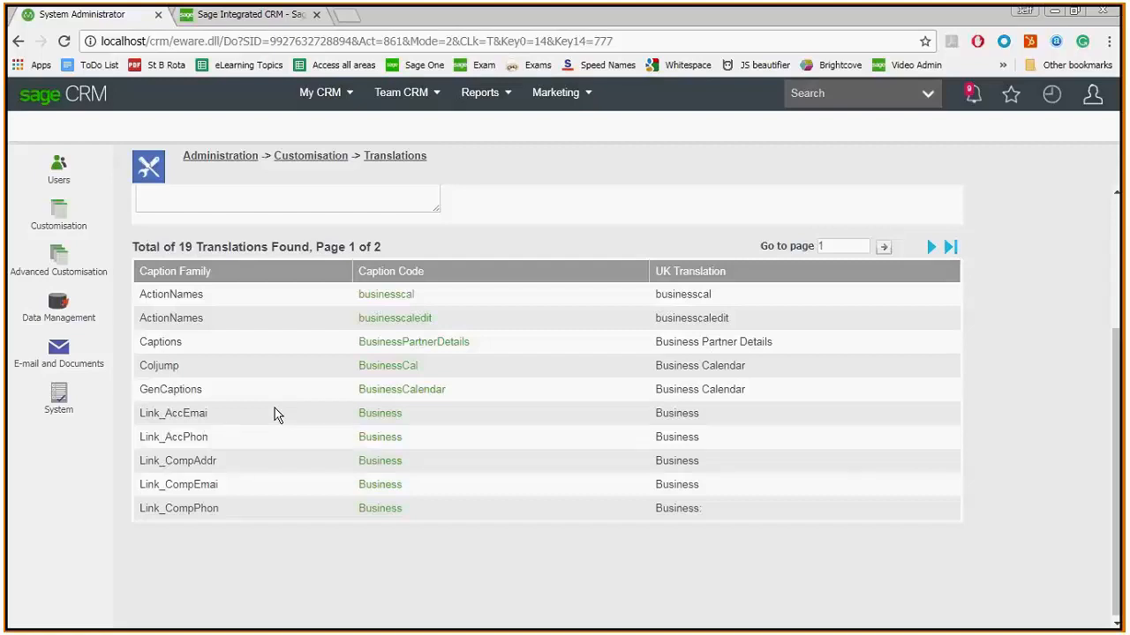
key(alt+Tab)
key(alt+Tab)
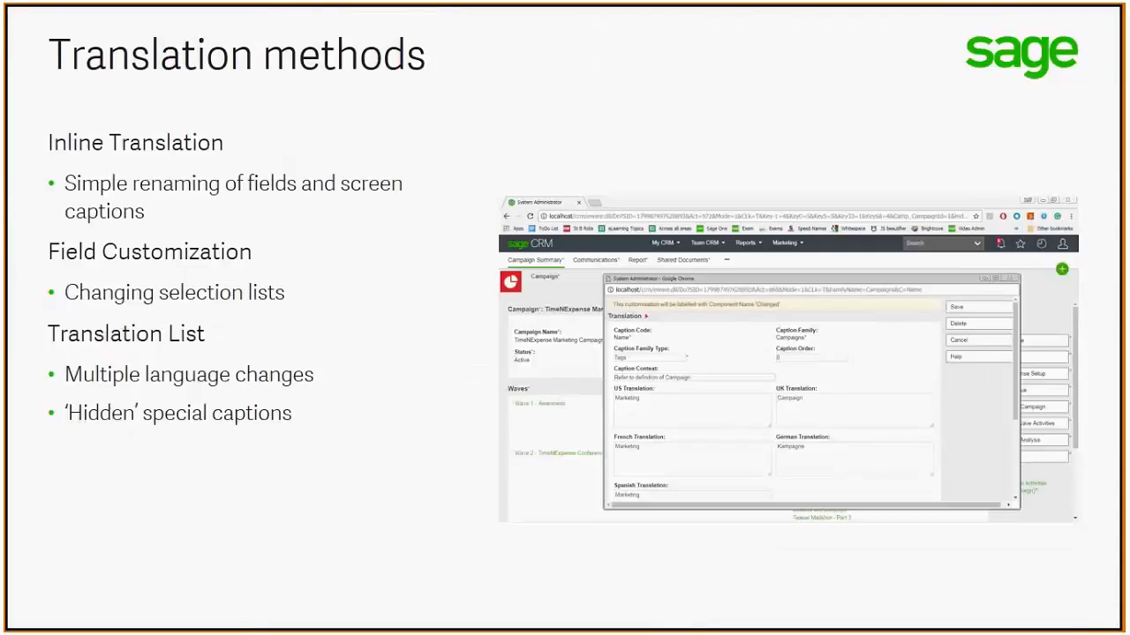
key(Right)
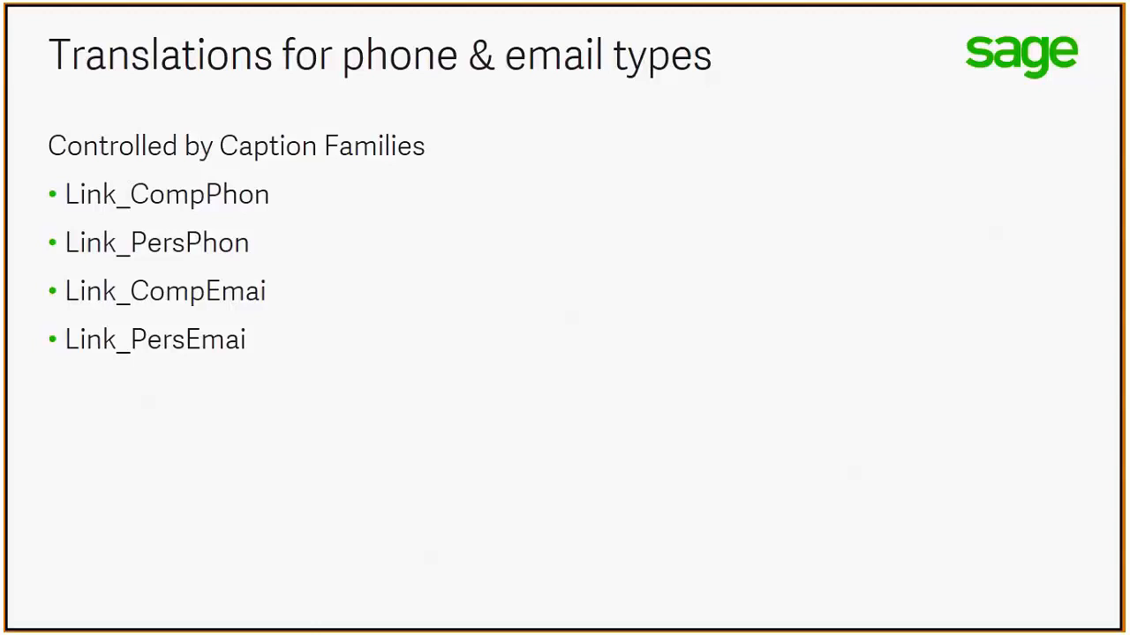
key(alt+Tab)
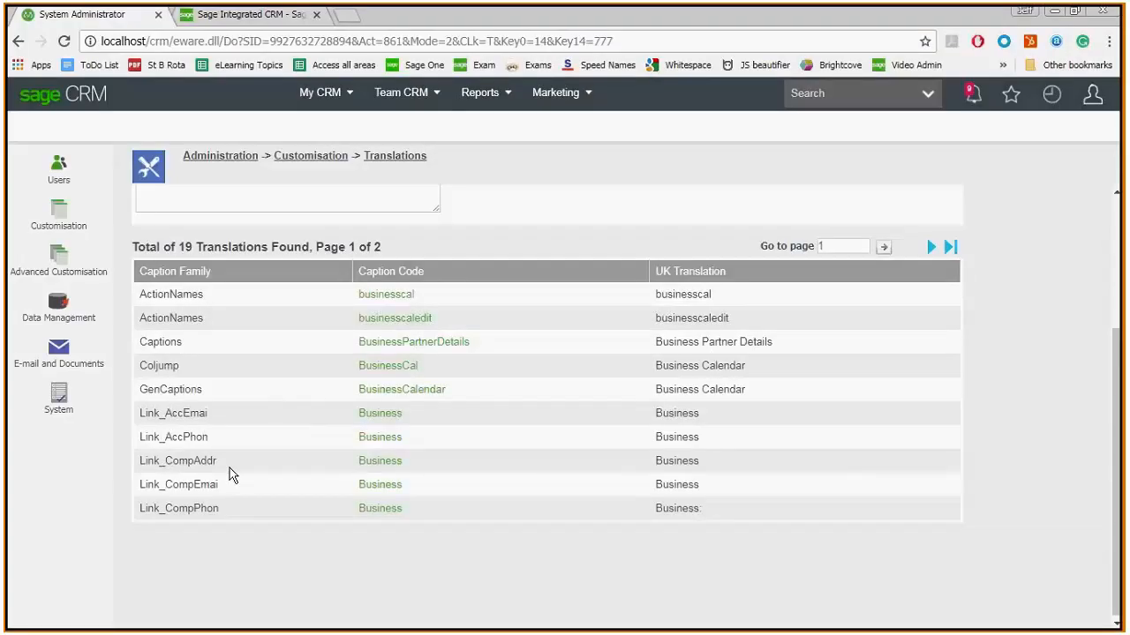
- Copy the Link_CompEmai family name, clear the caption code filter and find the translations of that caption family
drag(226, 484, 141, 485)
key(ctrl+c)
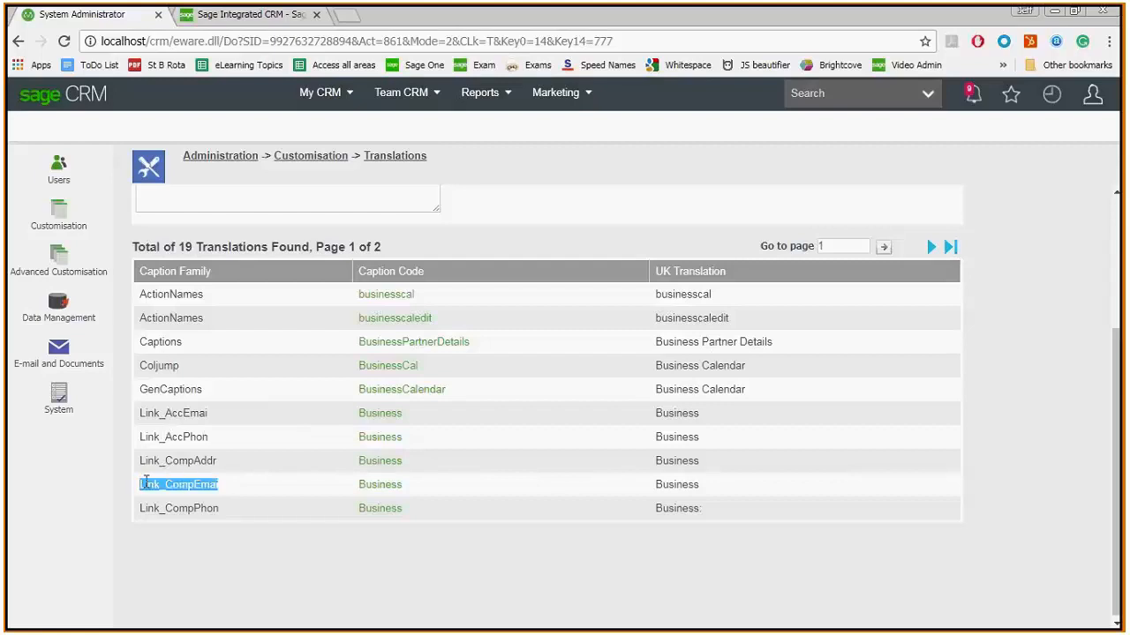
drag(1117, 389, 1119, 246)
click(207, 316)
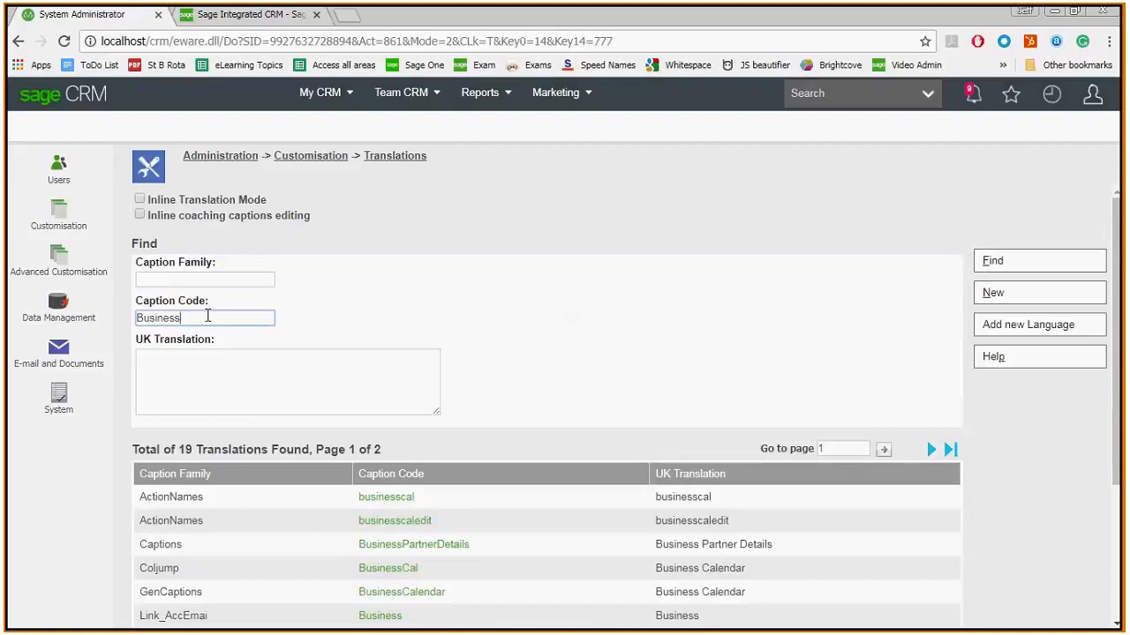
key(BackSpace)
key(BackSpace)
key(BackSpace)
key(BackSpace)
key(BackSpace)
key(BackSpace)
key(BackSpace)
key(BackSpace)
click(209, 280)
key(ctrl+v)
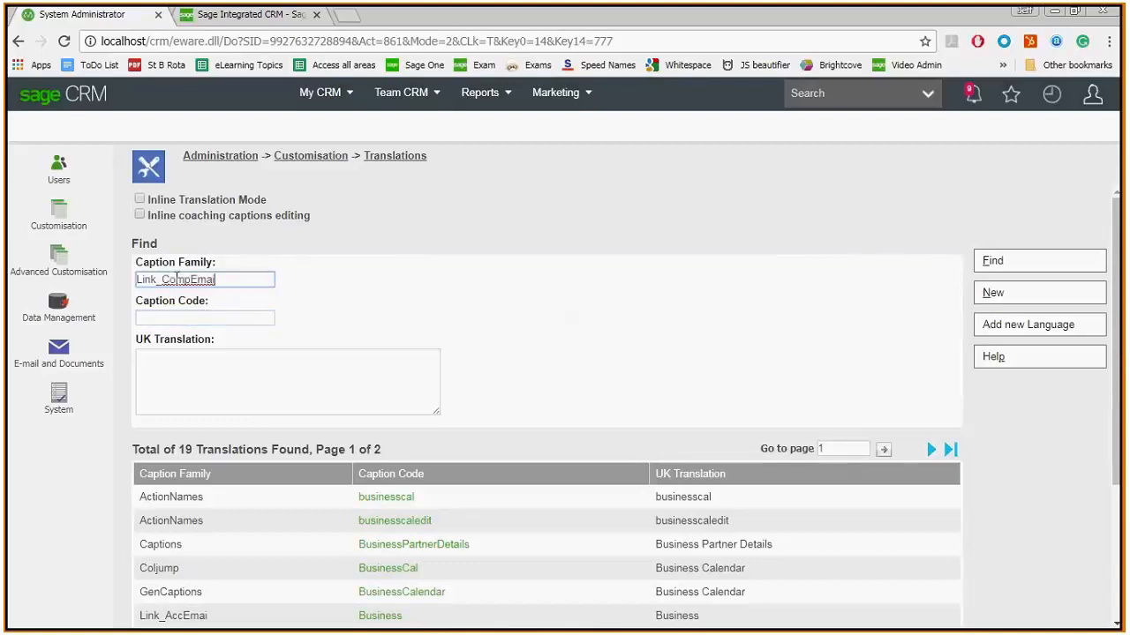
click(994, 260)
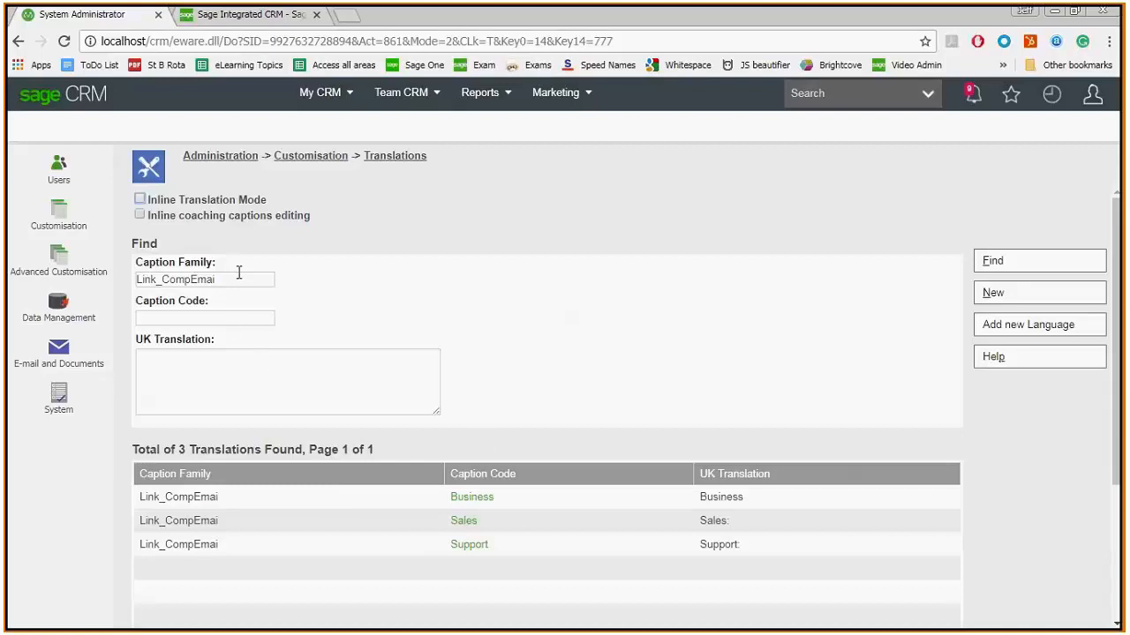
- Start a new translation with the caption family Link_CompEmai and the caption family type Choices
click(999, 300)
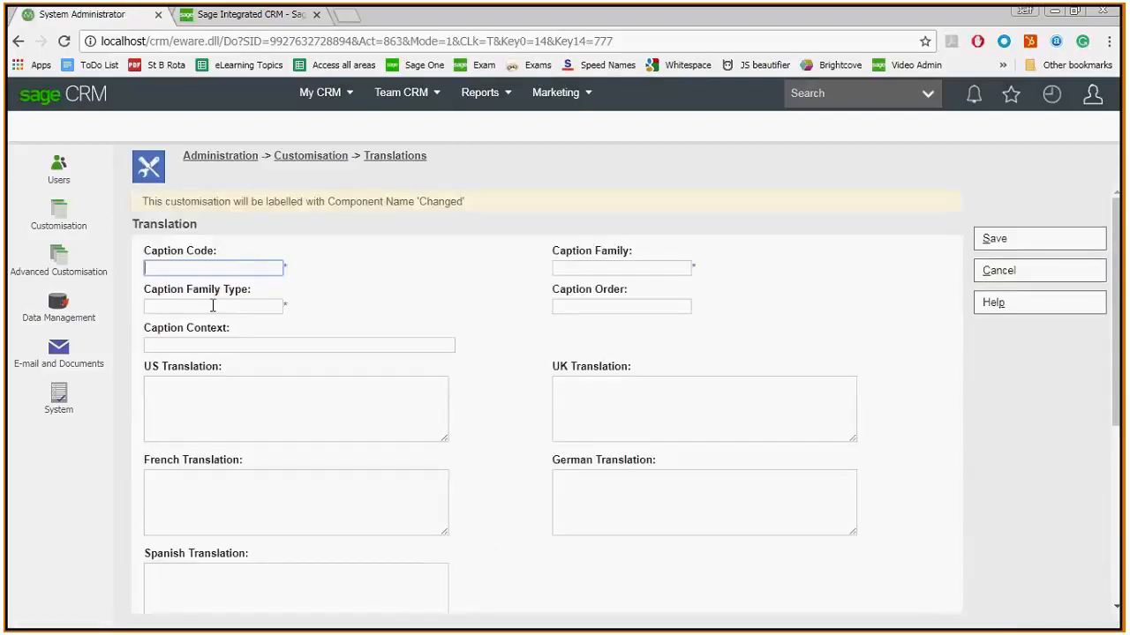
click(211, 306)
key(ctrl+v)
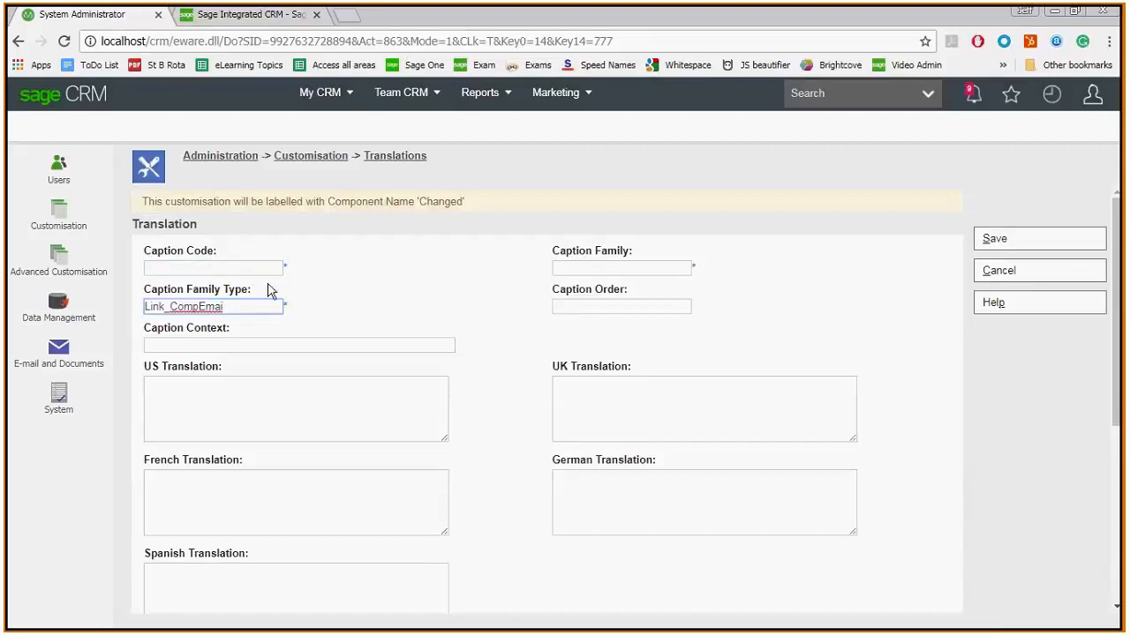
click(572, 265)
key(ctrl+v)
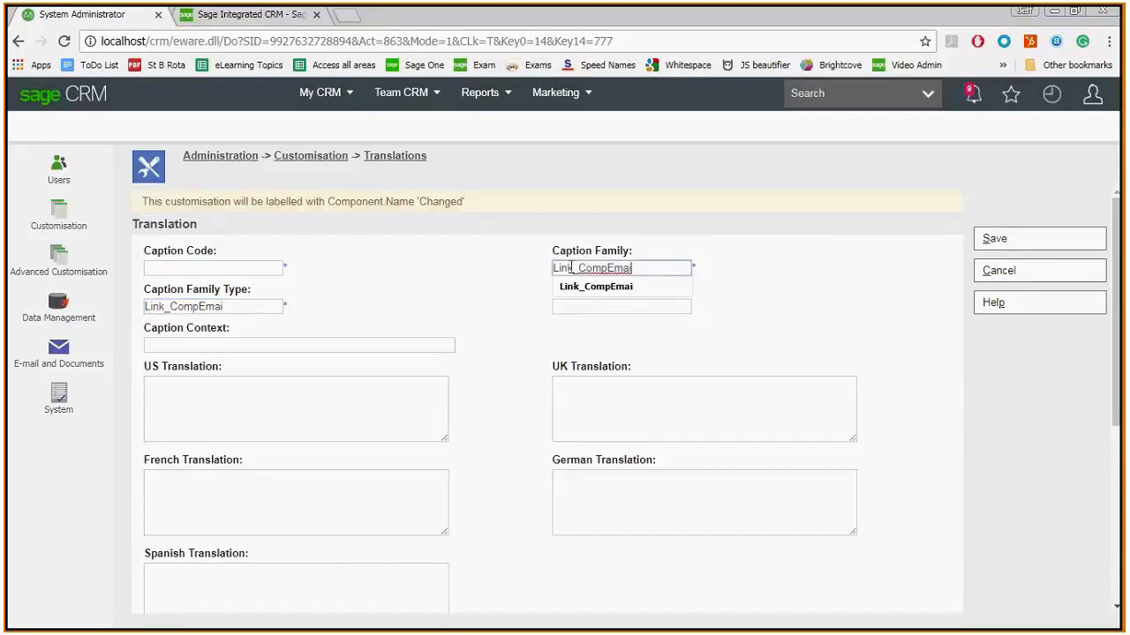
drag(278, 306, 97, 304)
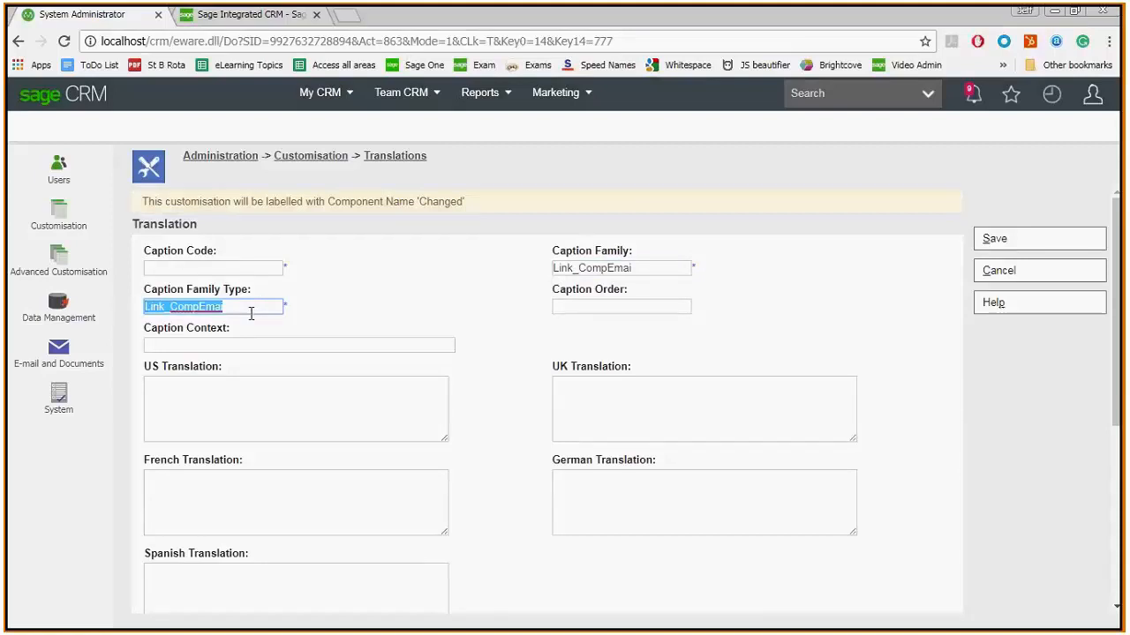
text(Choic)
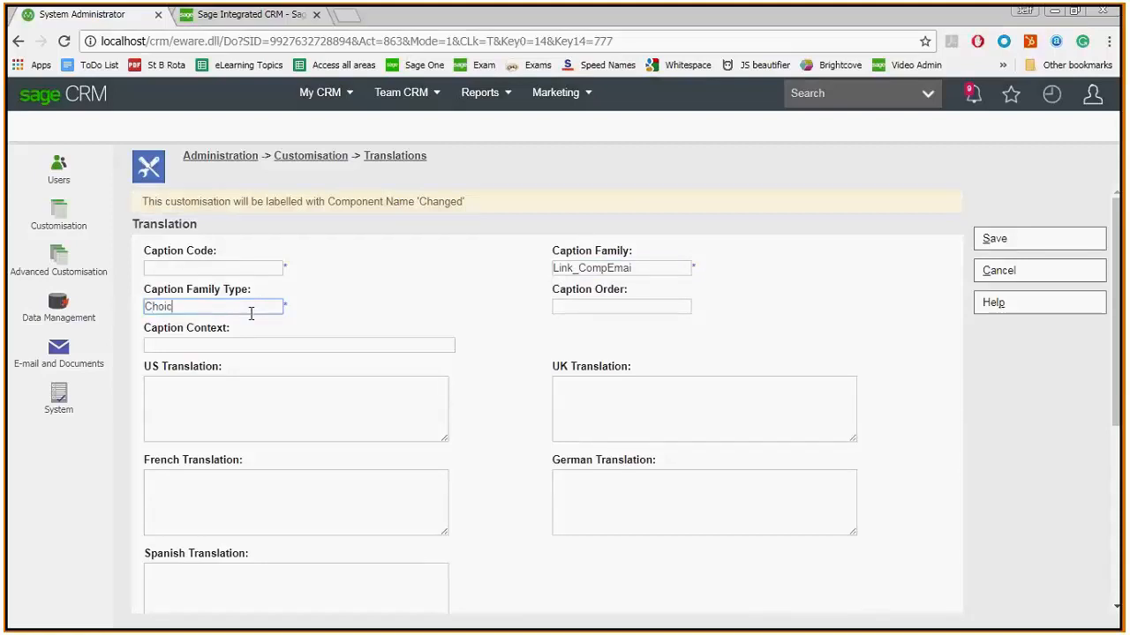
text(es)
- Set the new translation's caption code to Complaint and its US translation to "Complaint:"
click(166, 268)
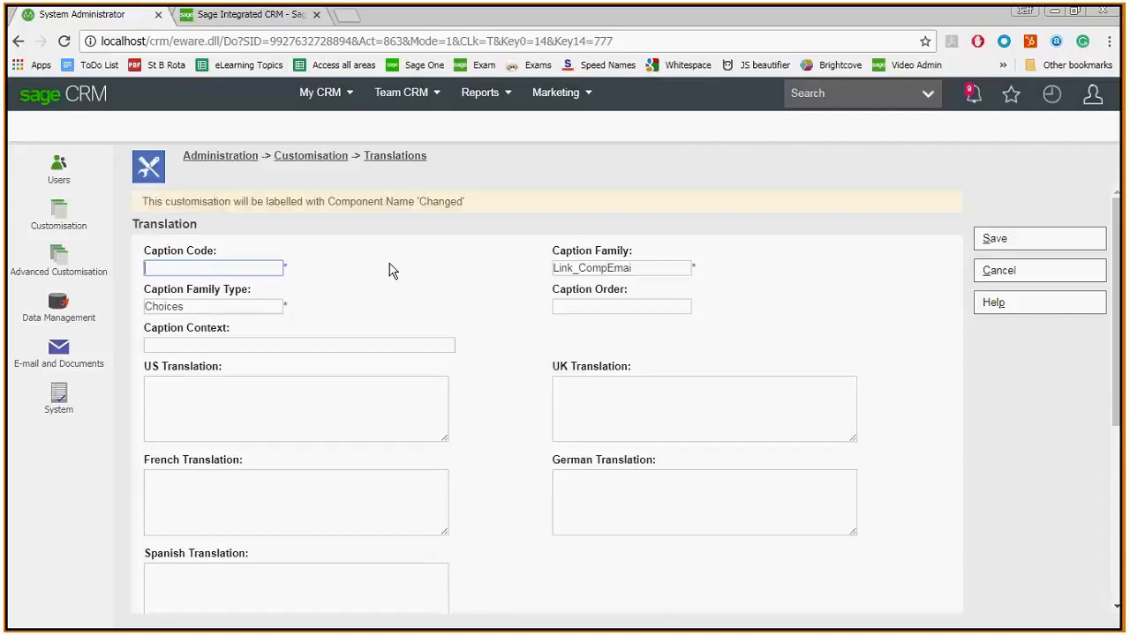
text(Complaint)
key(ctrl+a)
key(ctrl+c)
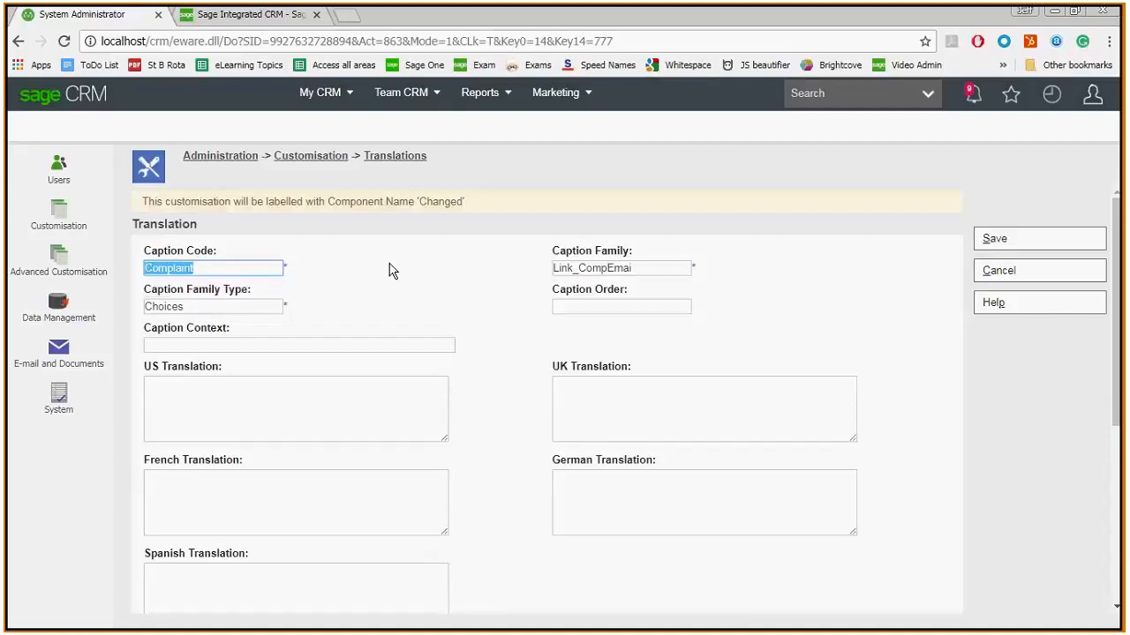
click(277, 393)
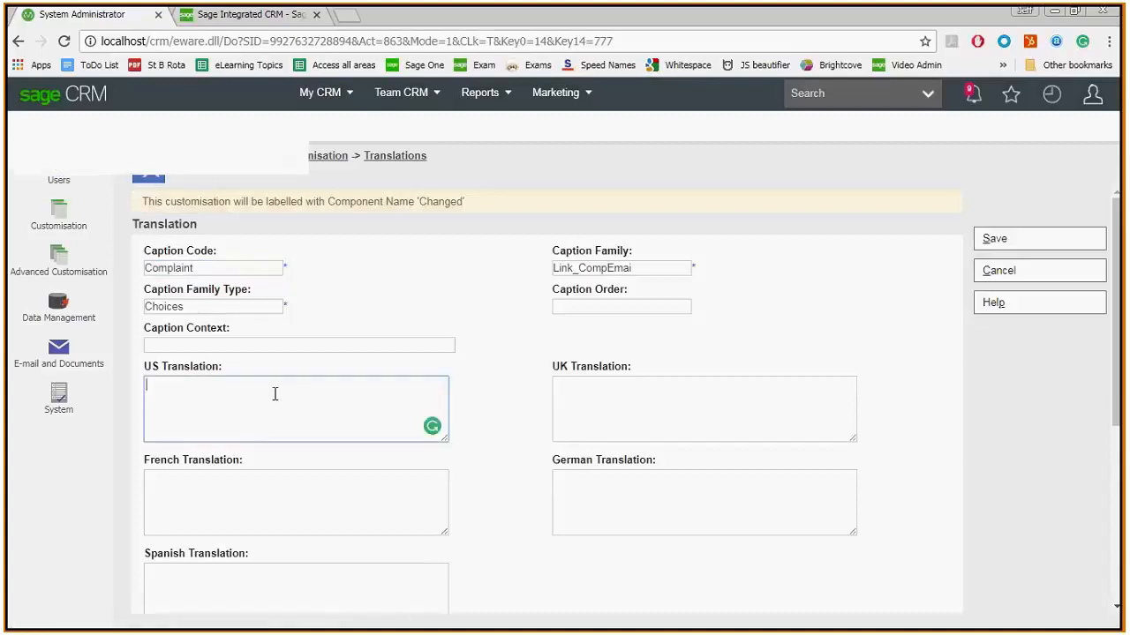
key(ctrl+v)
text(@)
key(BackSpace)
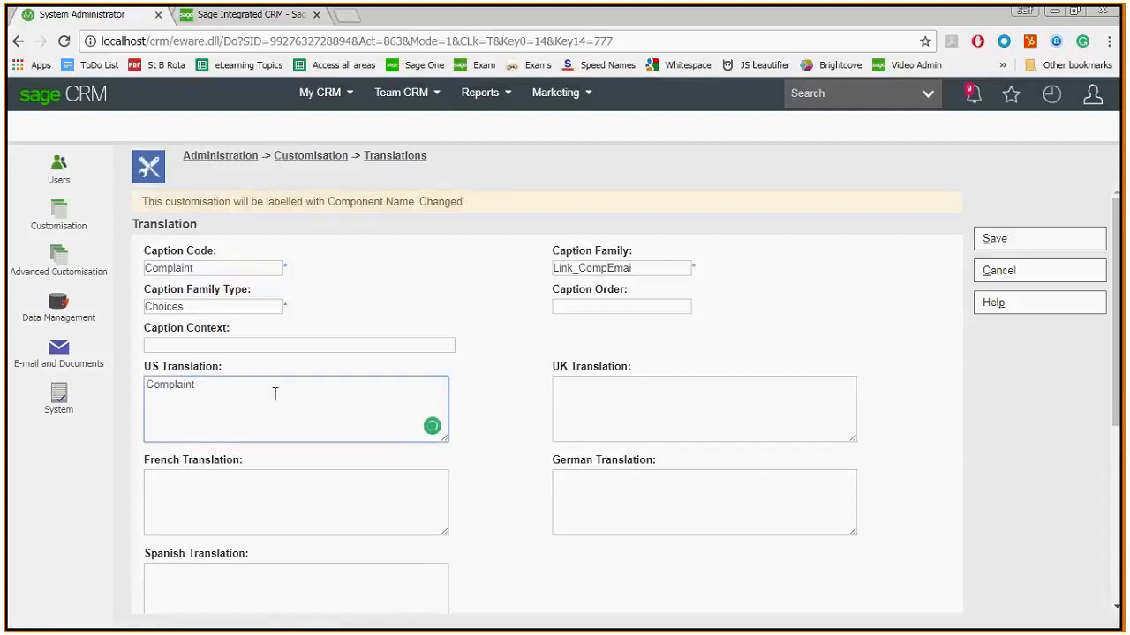
text(:)
- Set the UK translation to "Complaint:" and save the new translation
click(645, 430)
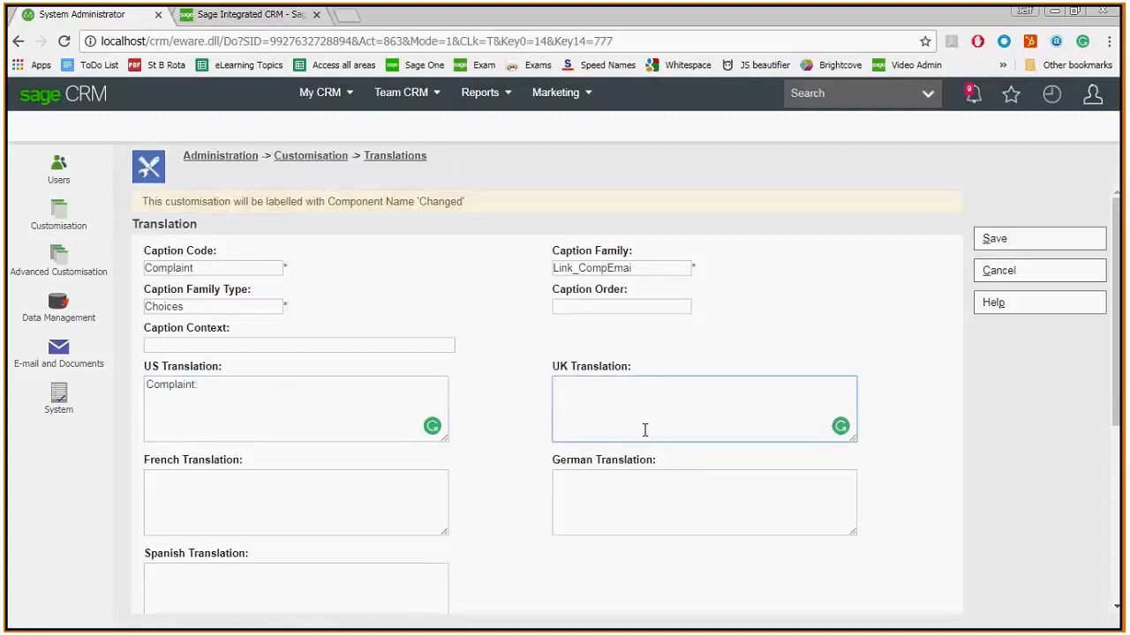
key(ctrl+v)
text(:)
click(865, 300)
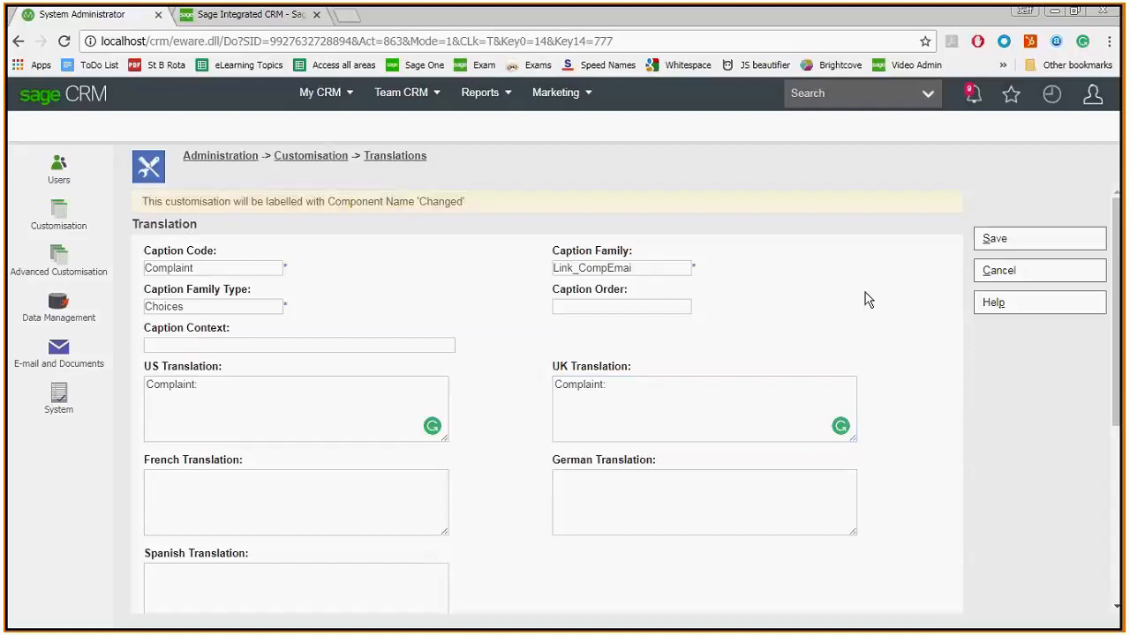
click(993, 245)
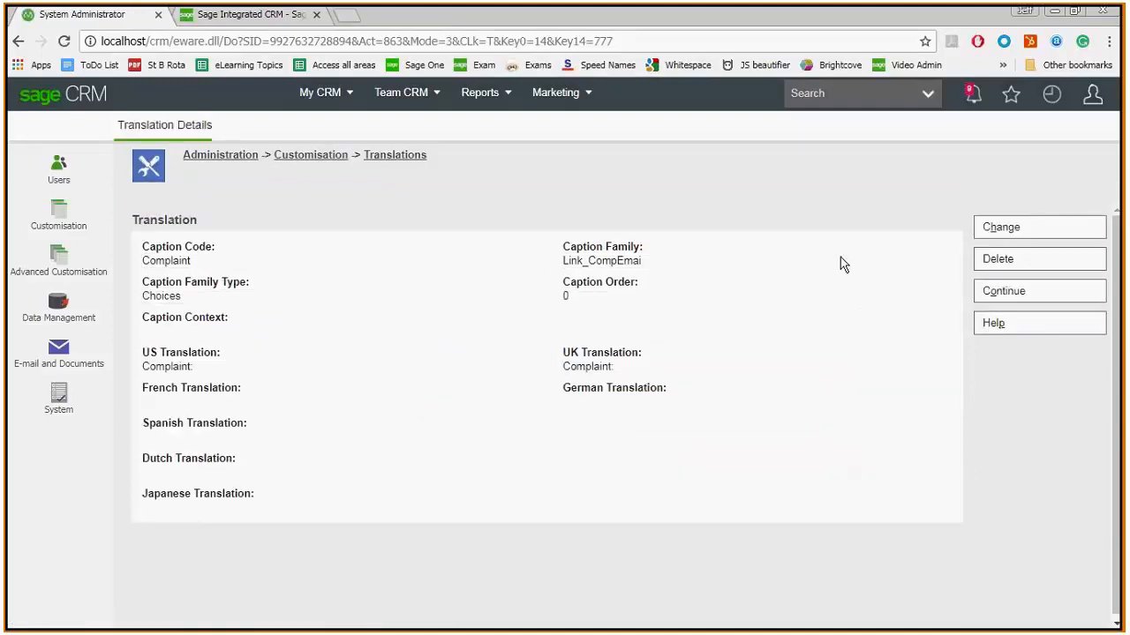
- Reopen Gatecom Inc.'s phone and e-mail details and check the e-mail types for the Complaint field
click(1050, 95)
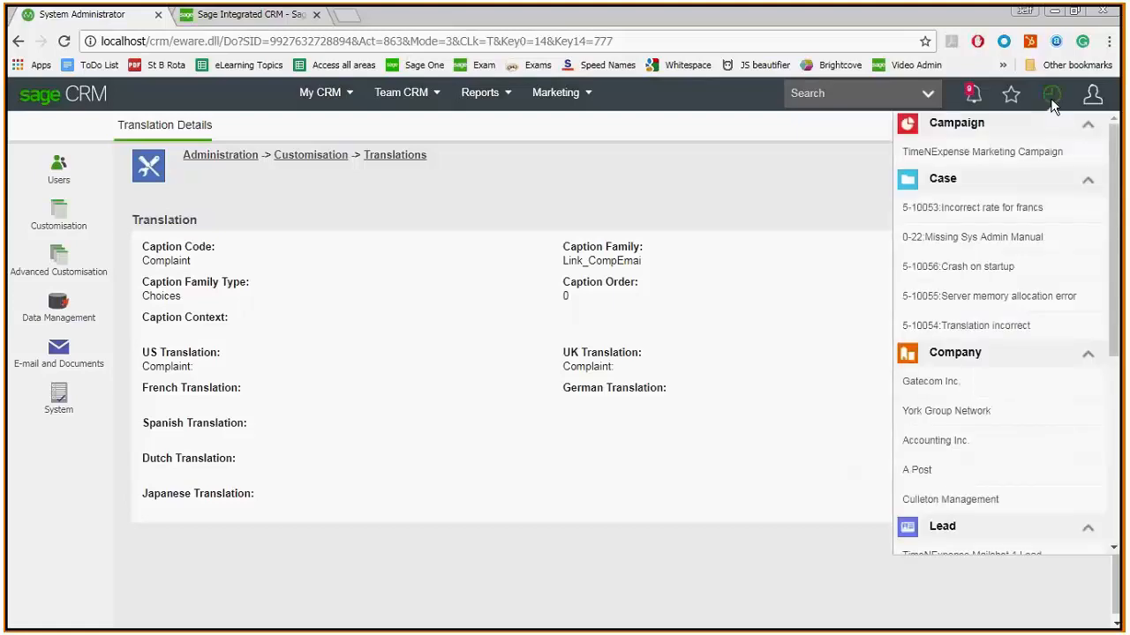
click(923, 383)
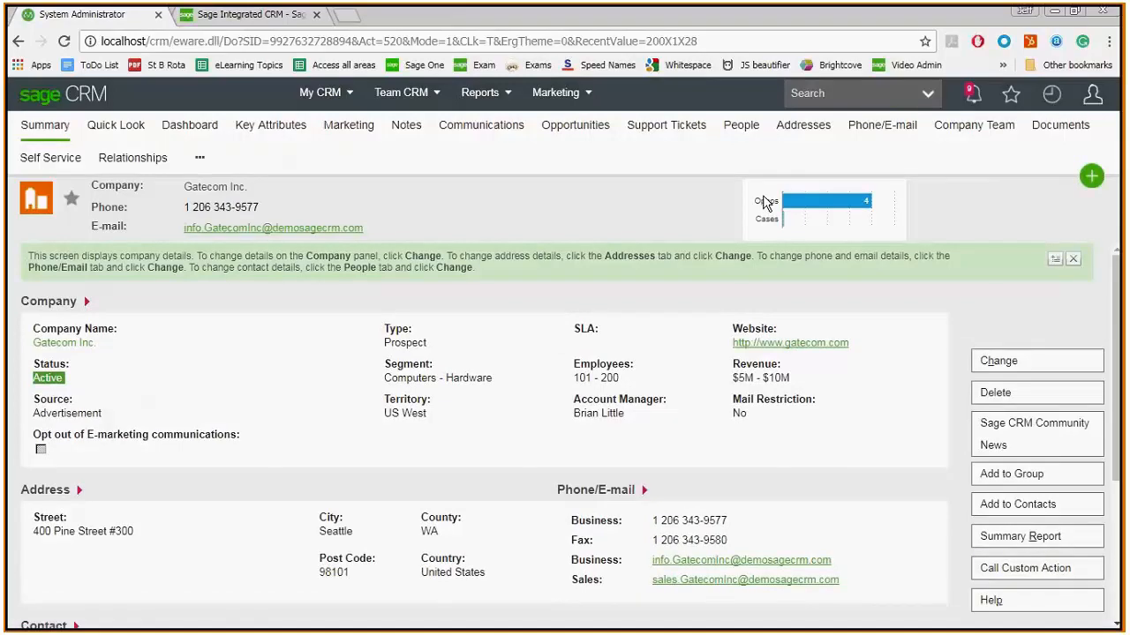
click(880, 126)
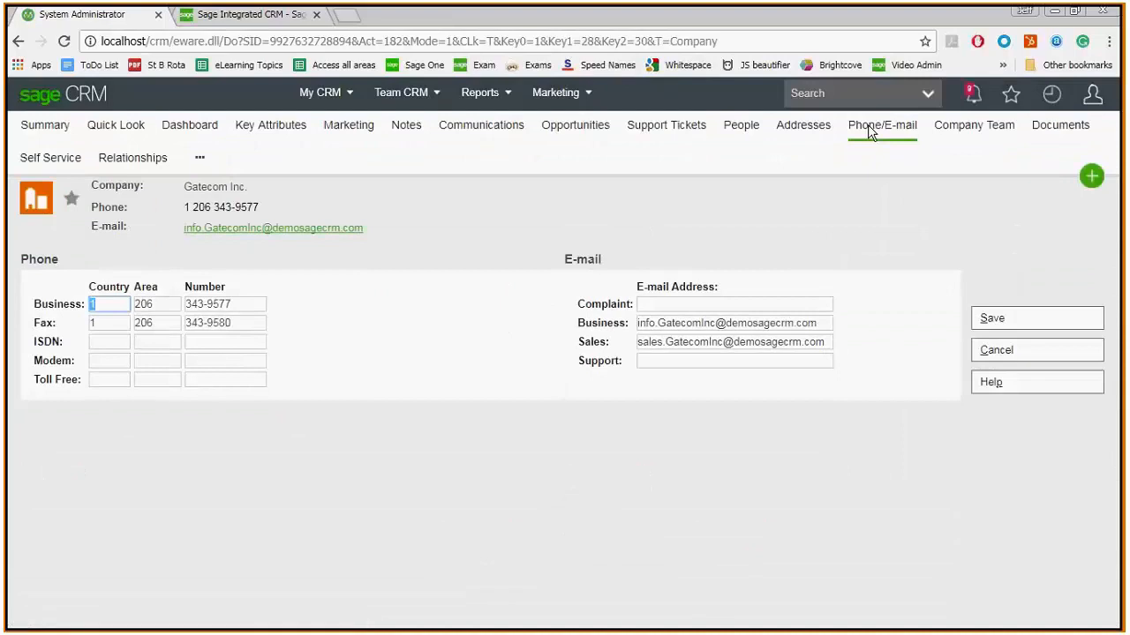
click(650, 305)
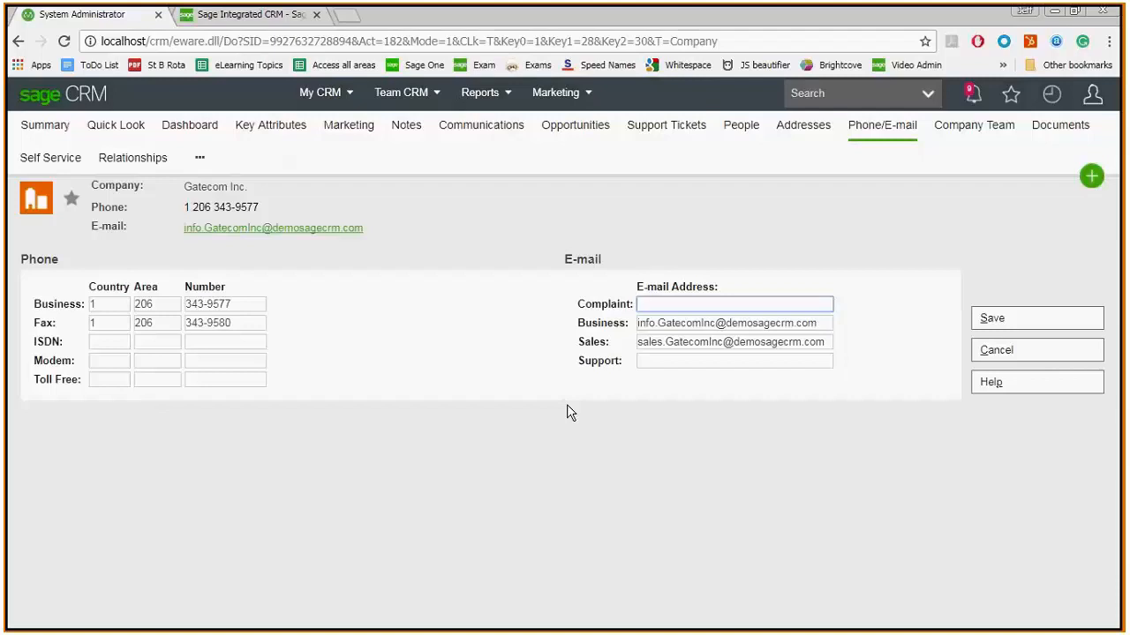
key(alt+Tab)
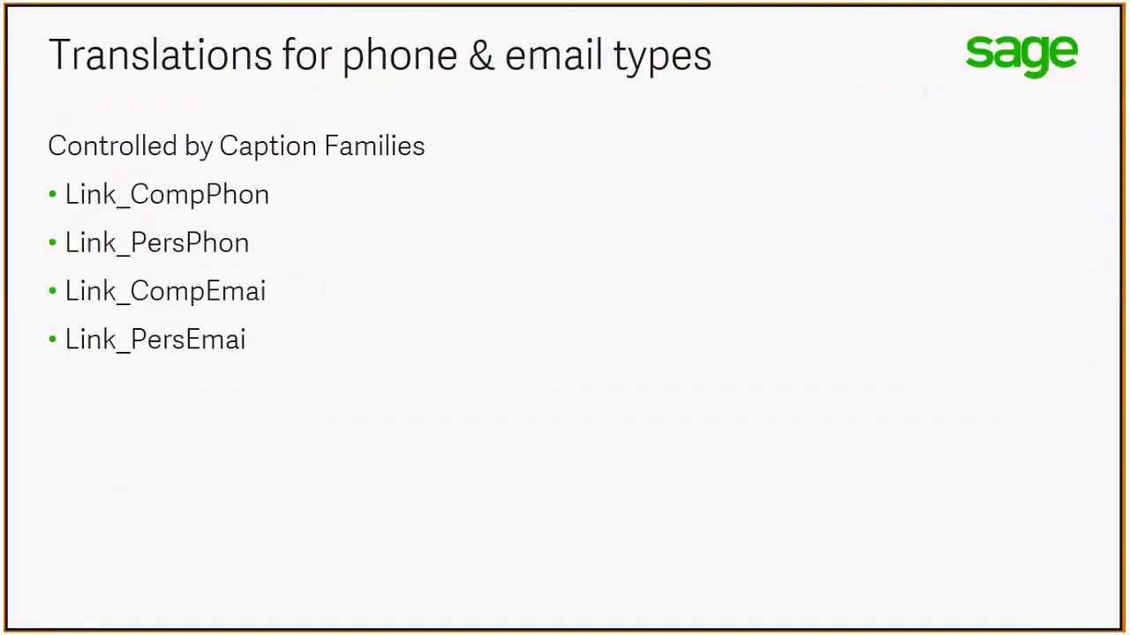
key(Right)
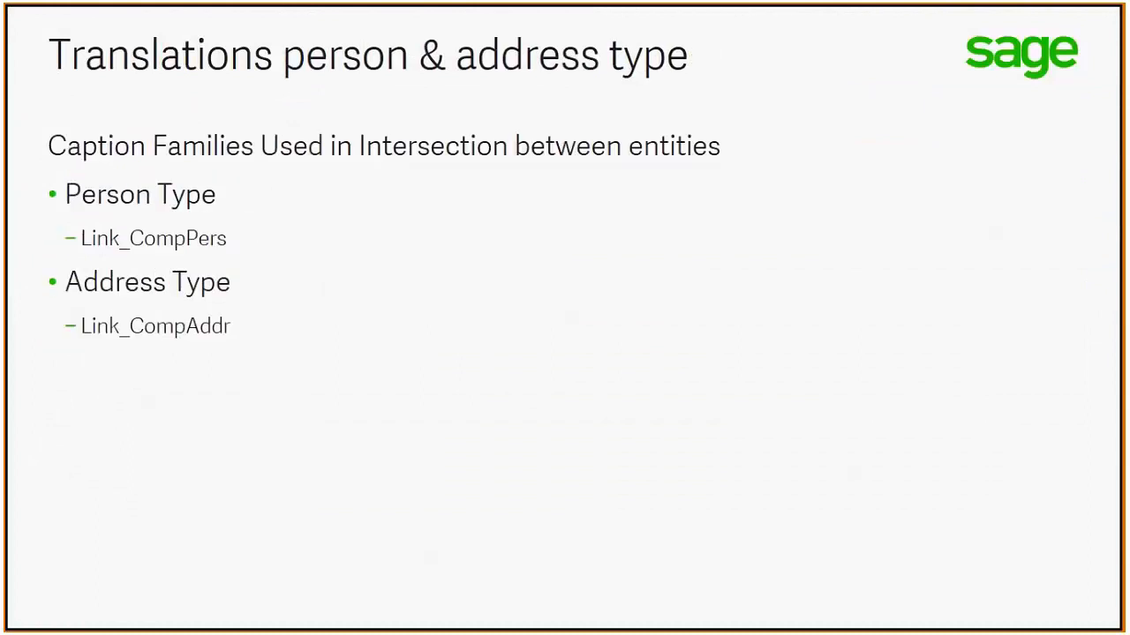